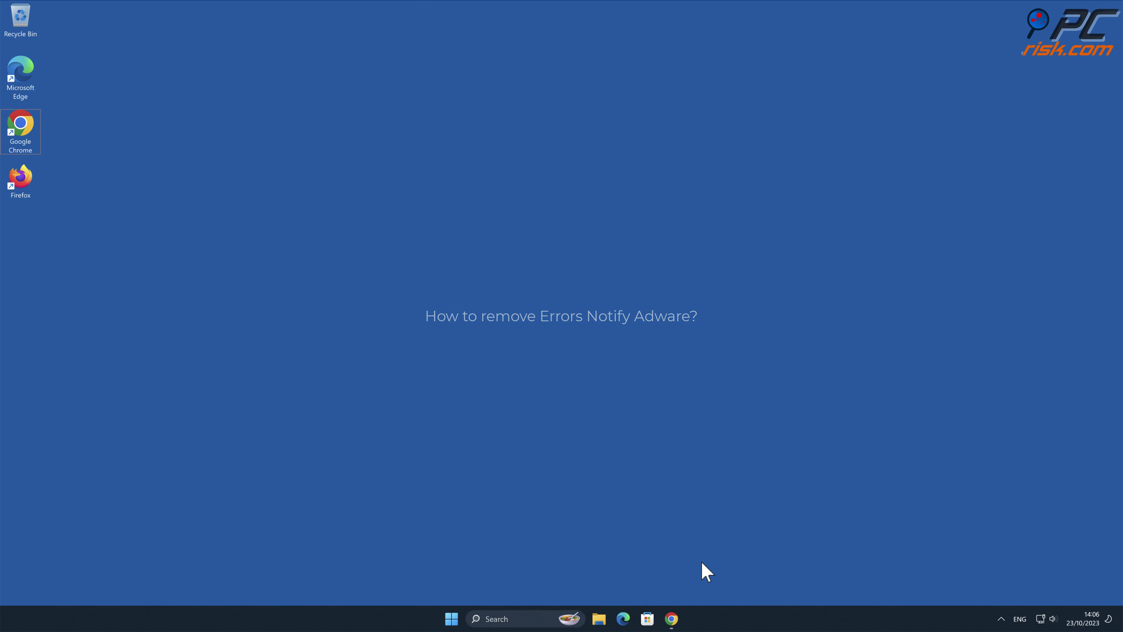
# Step: Restore the Chrome window showing the Errors Notify Chrome Web Store page
pyautogui.click(671, 618)
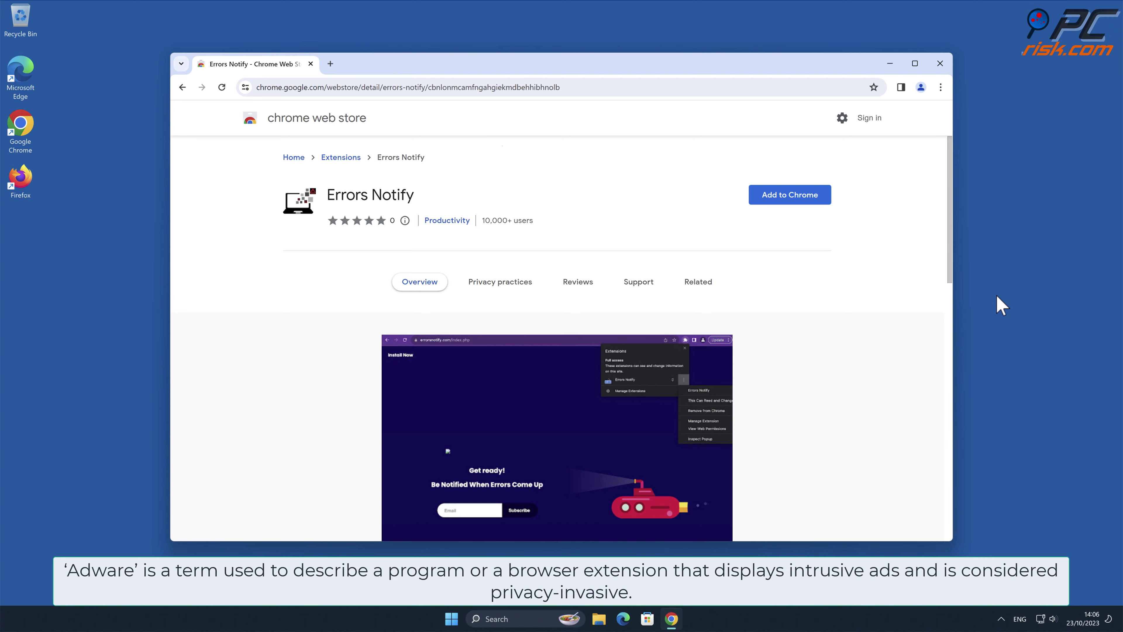
# Step: Scroll through the Errors Notify listing's Overview, then start adding the extension to Chrome
pyautogui.moveTo(949, 220); pyautogui.dragTo(942, 378)
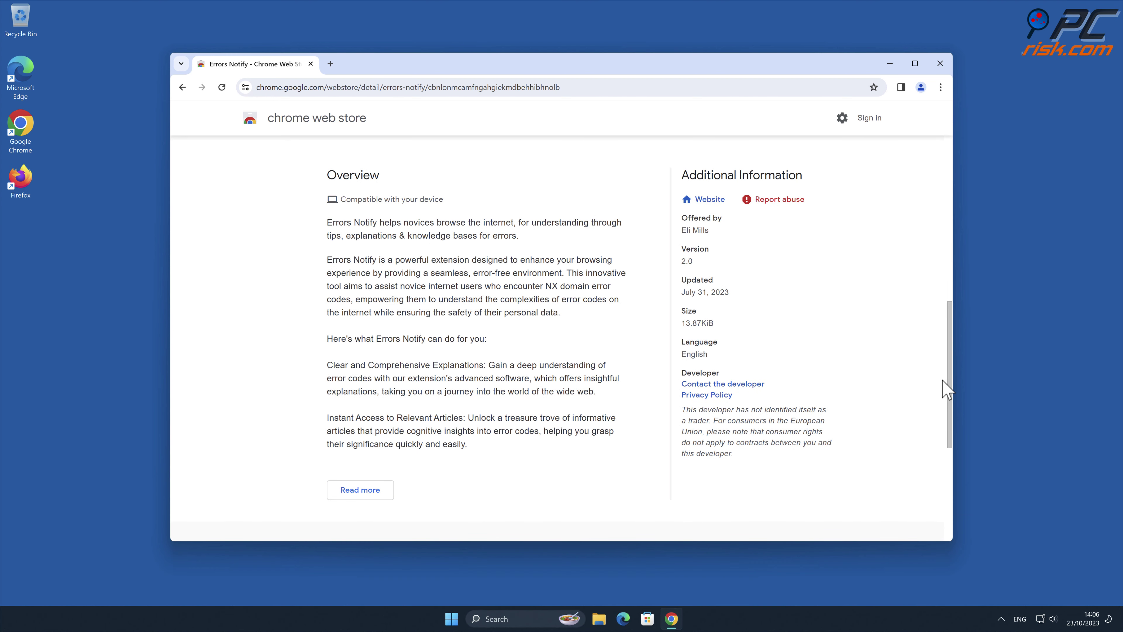
pyautogui.moveTo(950, 381); pyautogui.dragTo(951, 186)
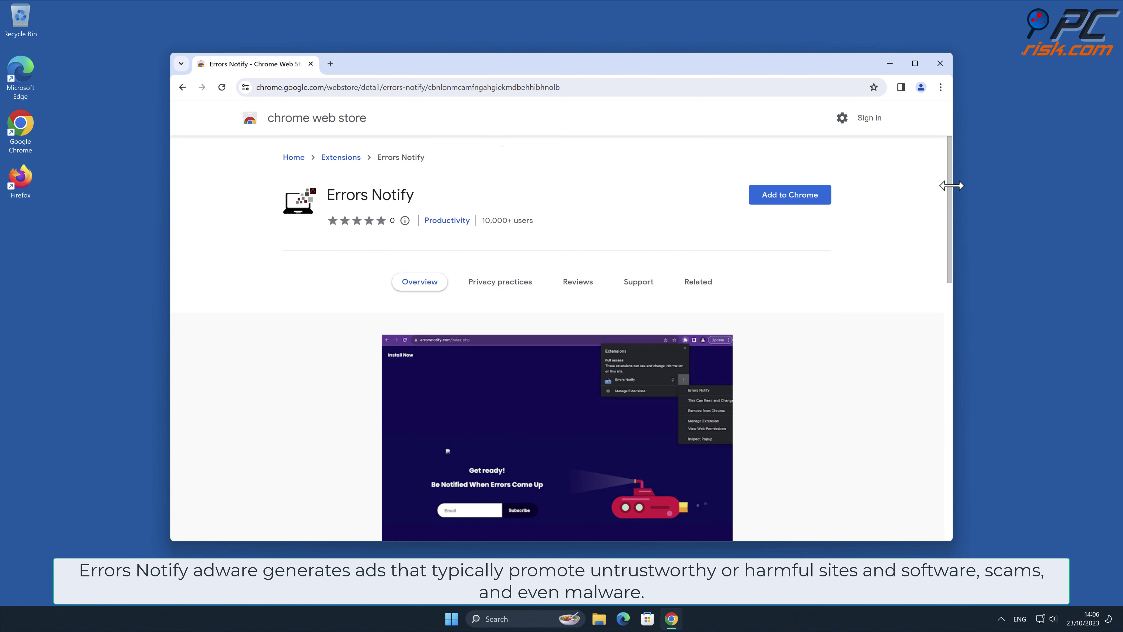
pyautogui.click(813, 197)
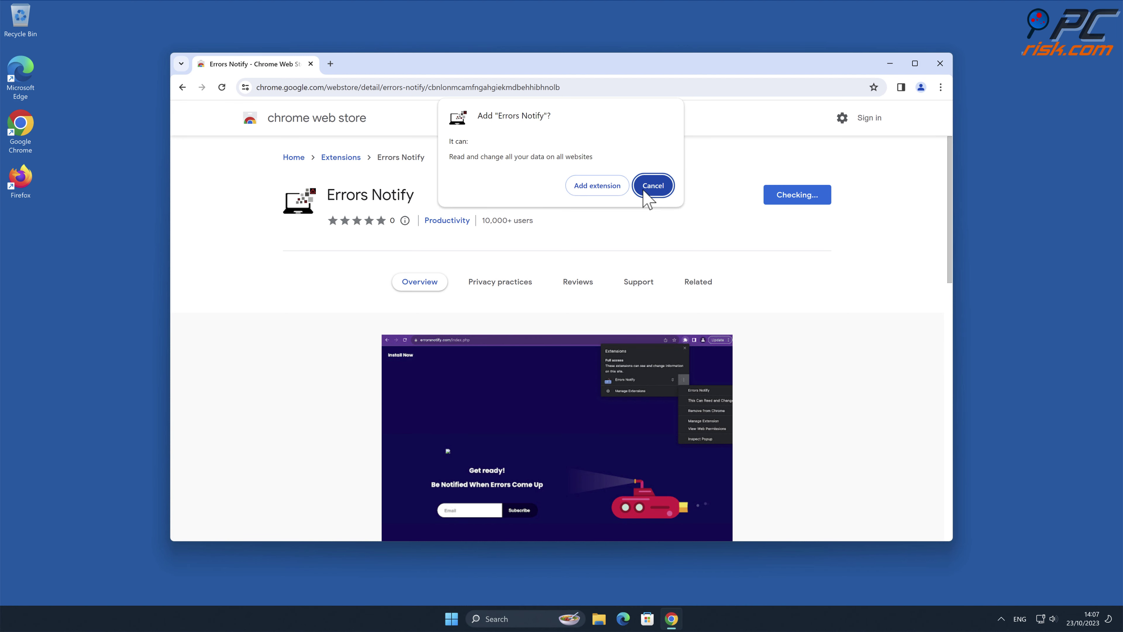
# Step: Confirm the Errors Notify installation, landing on the errors.net thank-you page
pyautogui.click(614, 191)
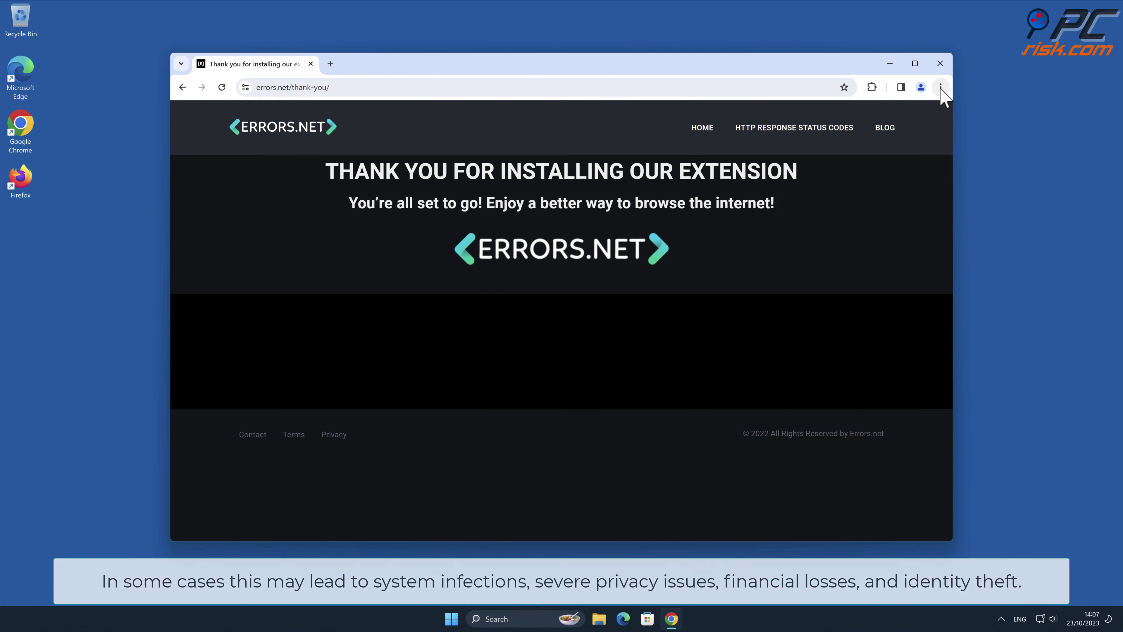
pyautogui.click(939, 91)
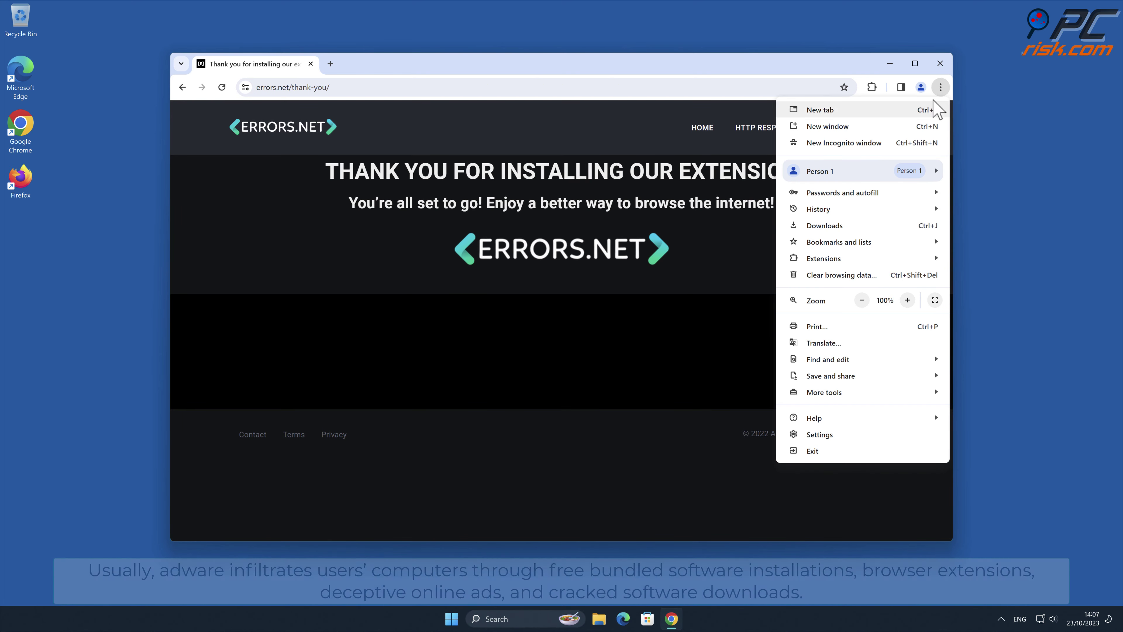
# Step: Open Manage Extensions to see Errors Notify installed and enabled, then close Chrome
pyautogui.moveTo(845, 260)
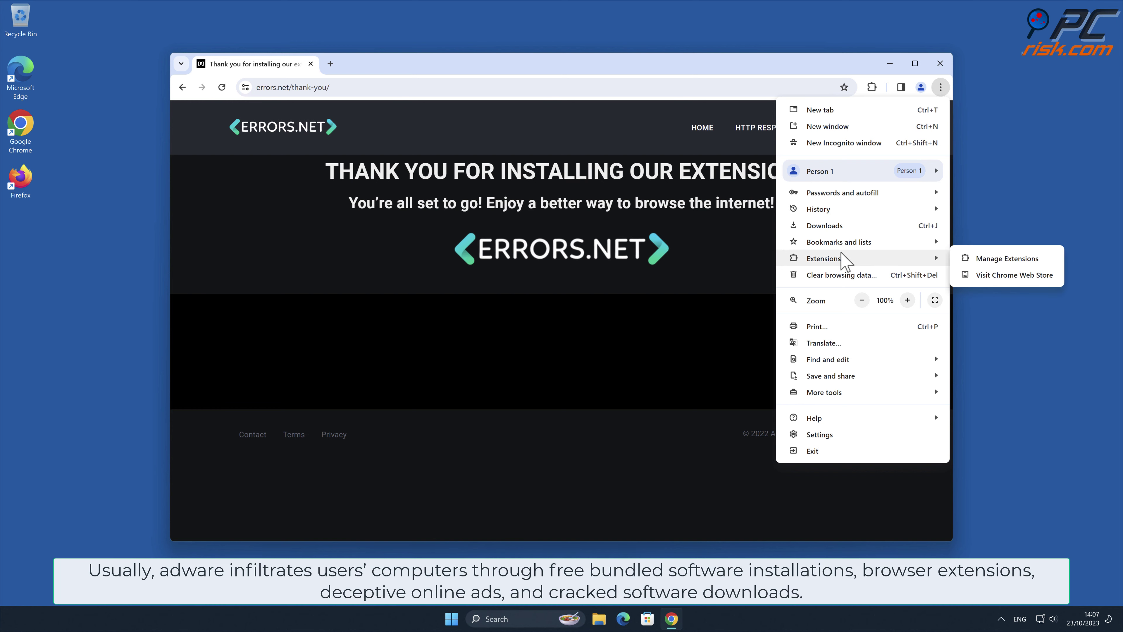
pyautogui.click(970, 261)
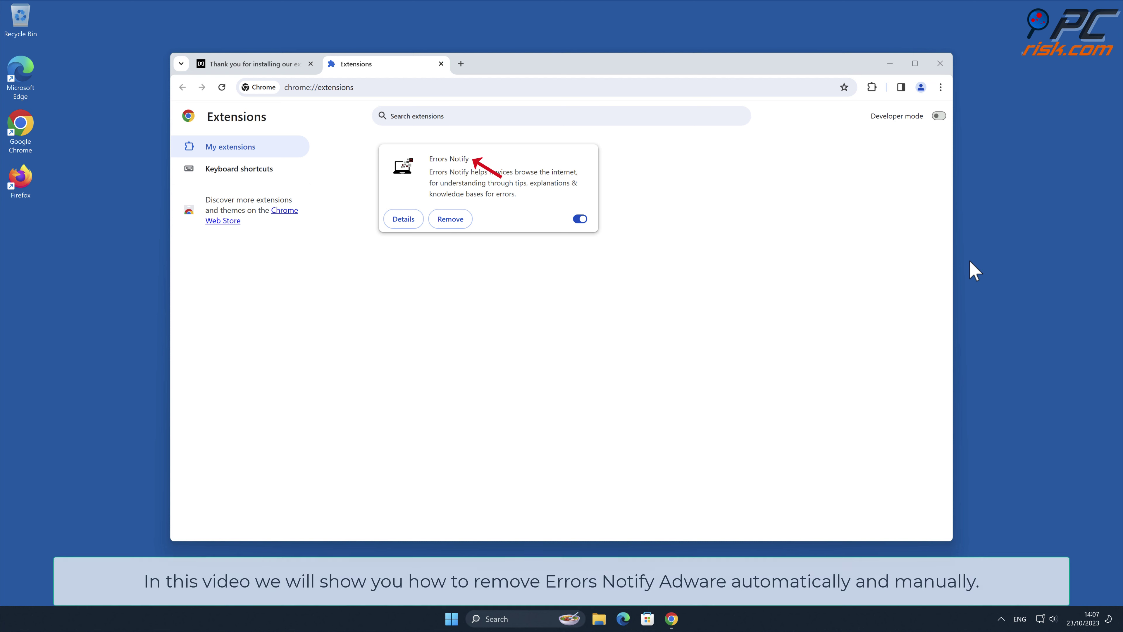
pyautogui.click(936, 67)
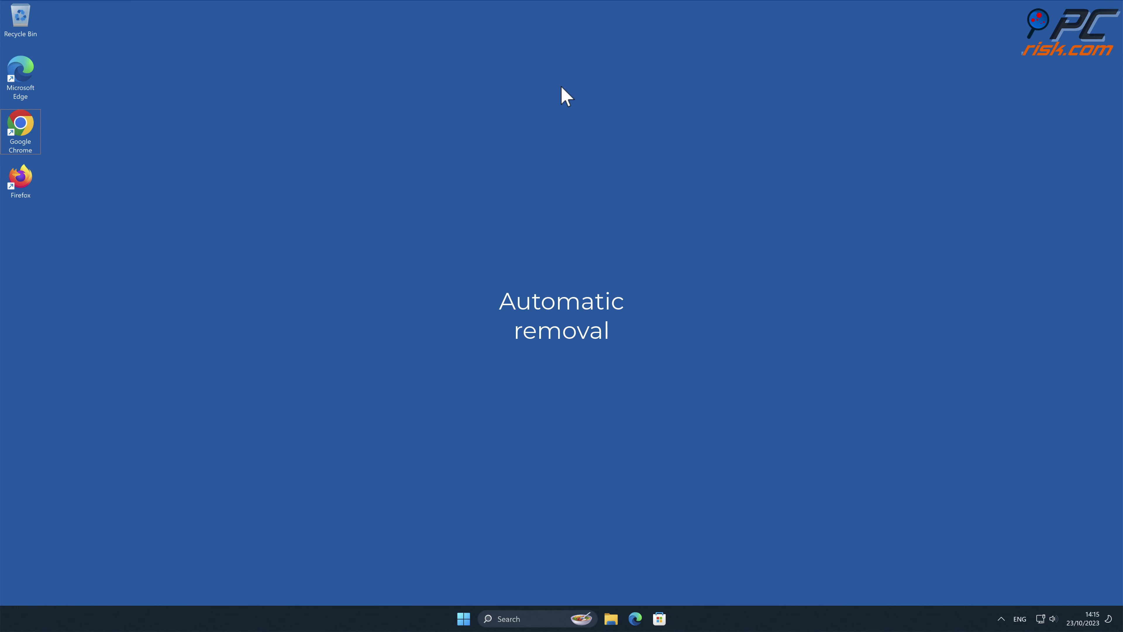
pyautogui.doubleClick(31, 124)
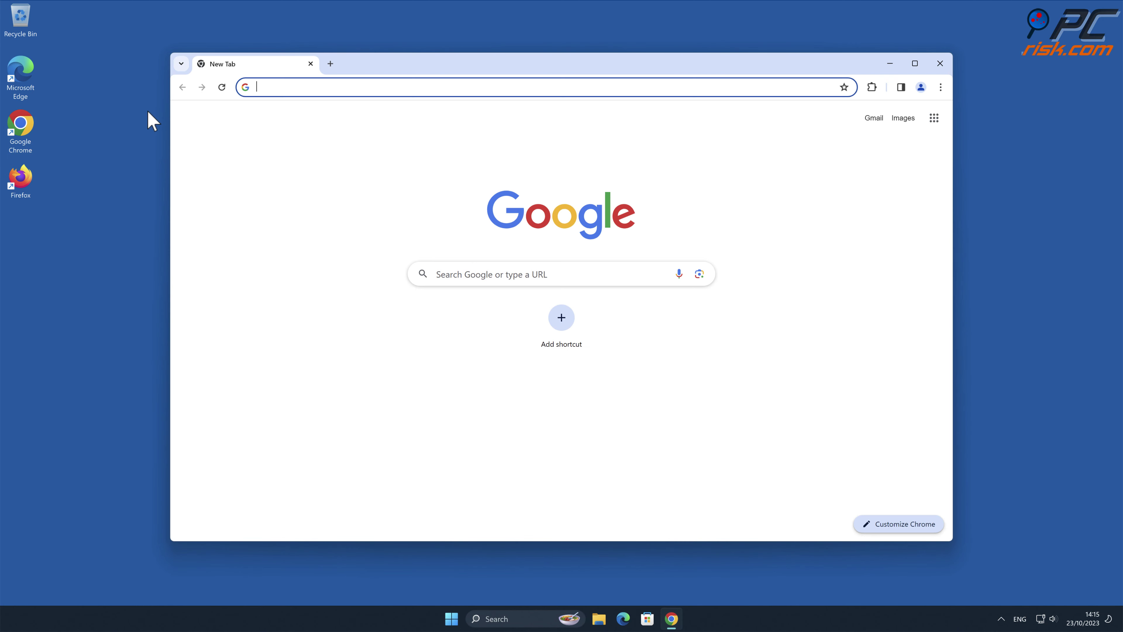
pyautogui.write('www.combo')
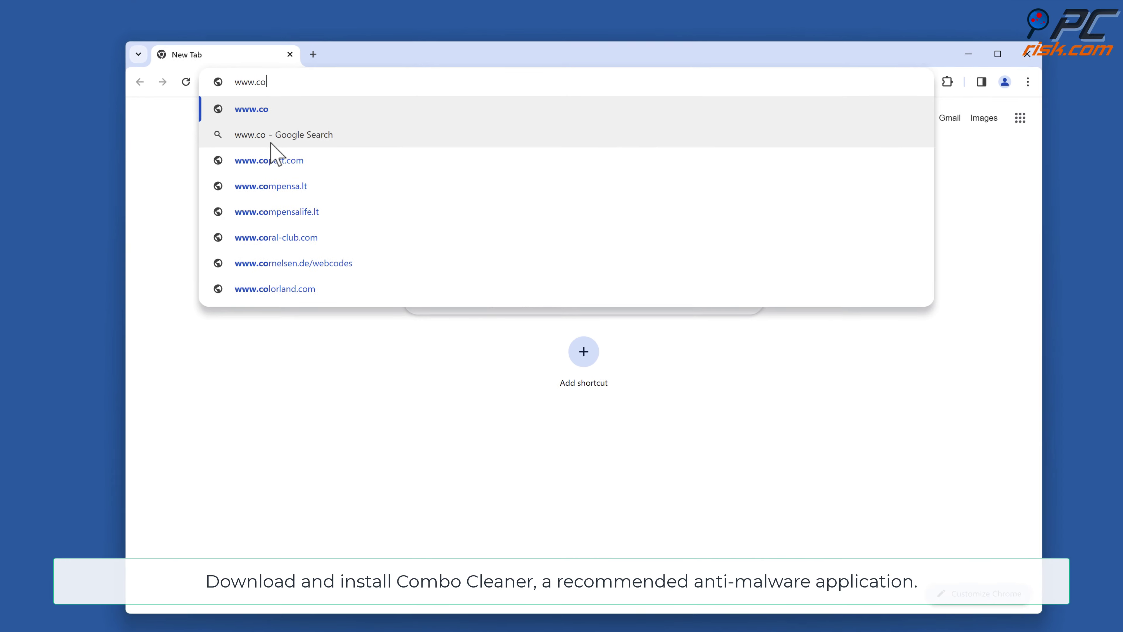
pyautogui.write('cleaner.com')
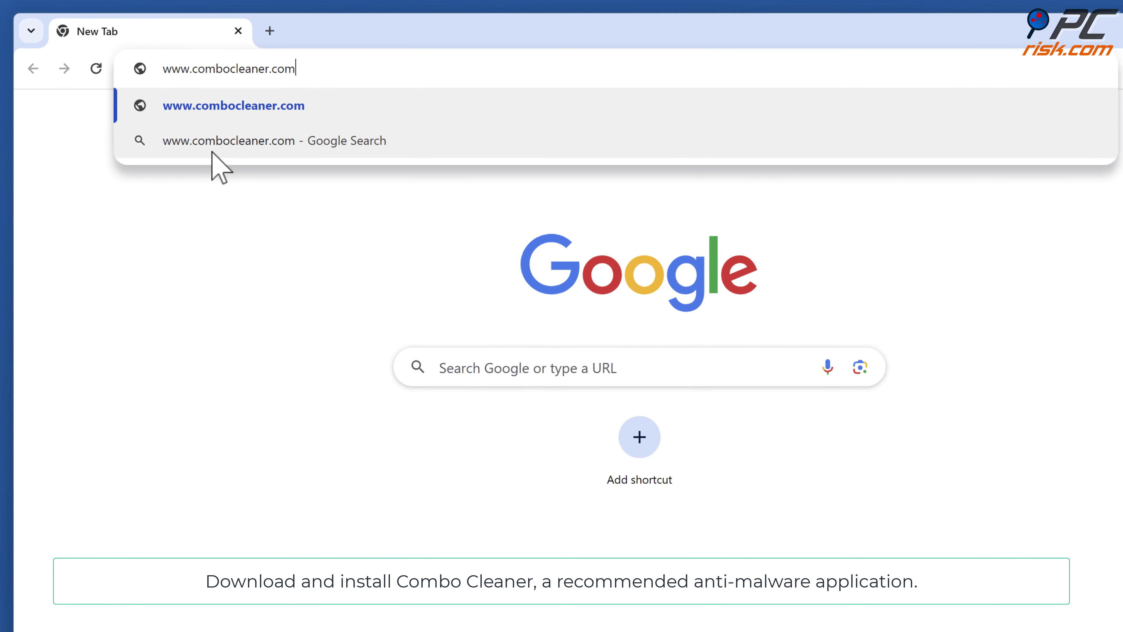
pyautogui.press('Return')
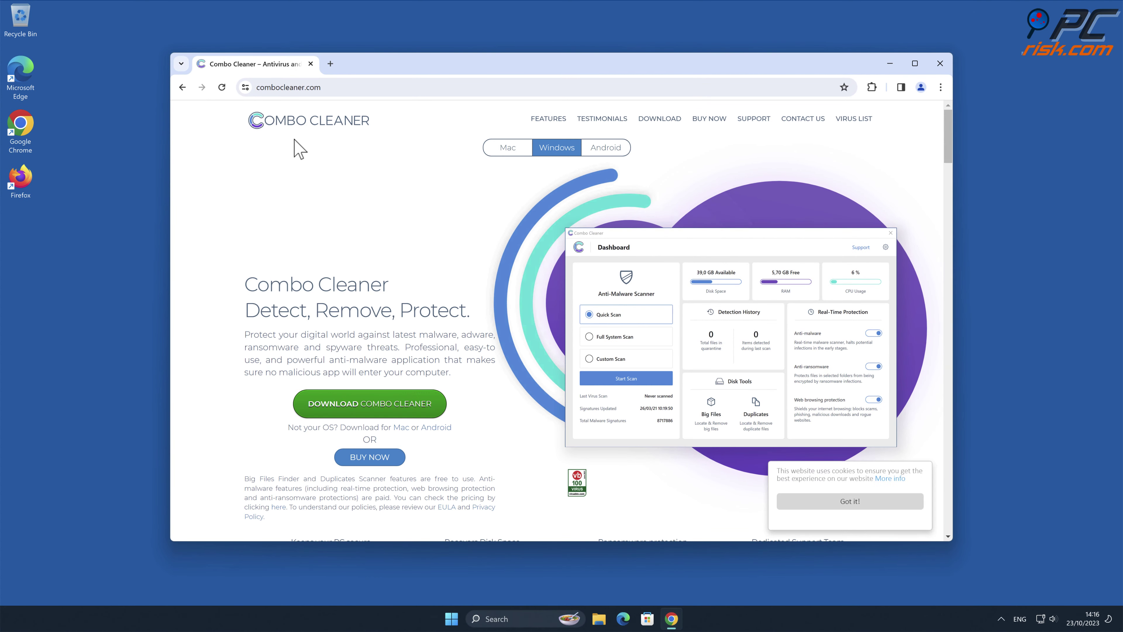
pyautogui.click(425, 402)
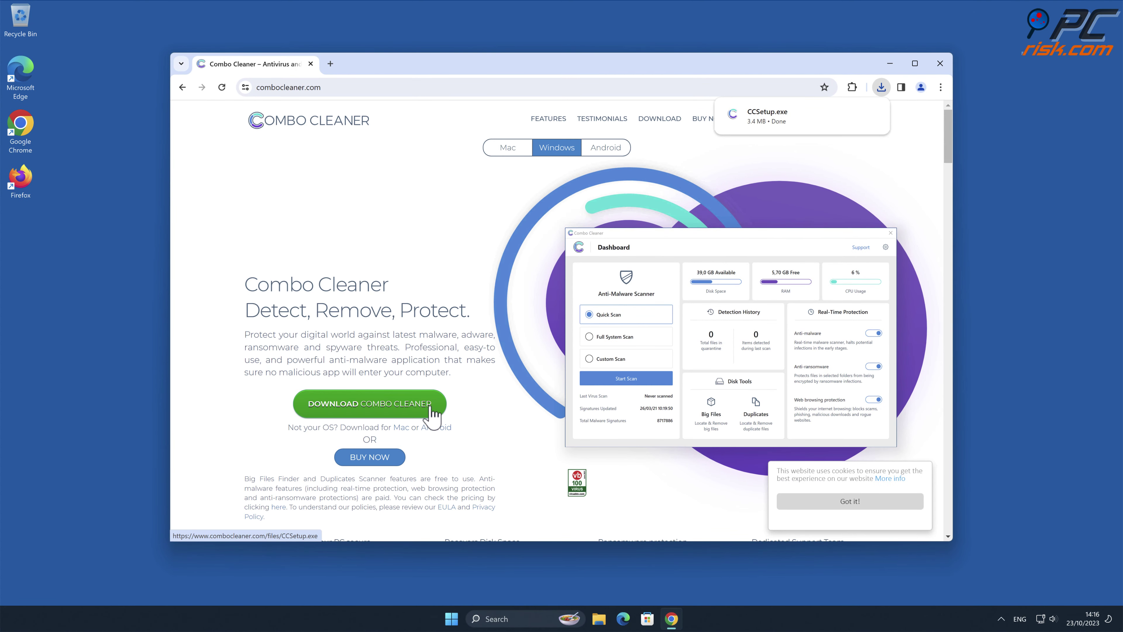
# Step: Run CCSetup.exe, approve the UAC prompt, and install Combo Cleaner with launch on finish
pyautogui.click(774, 126)
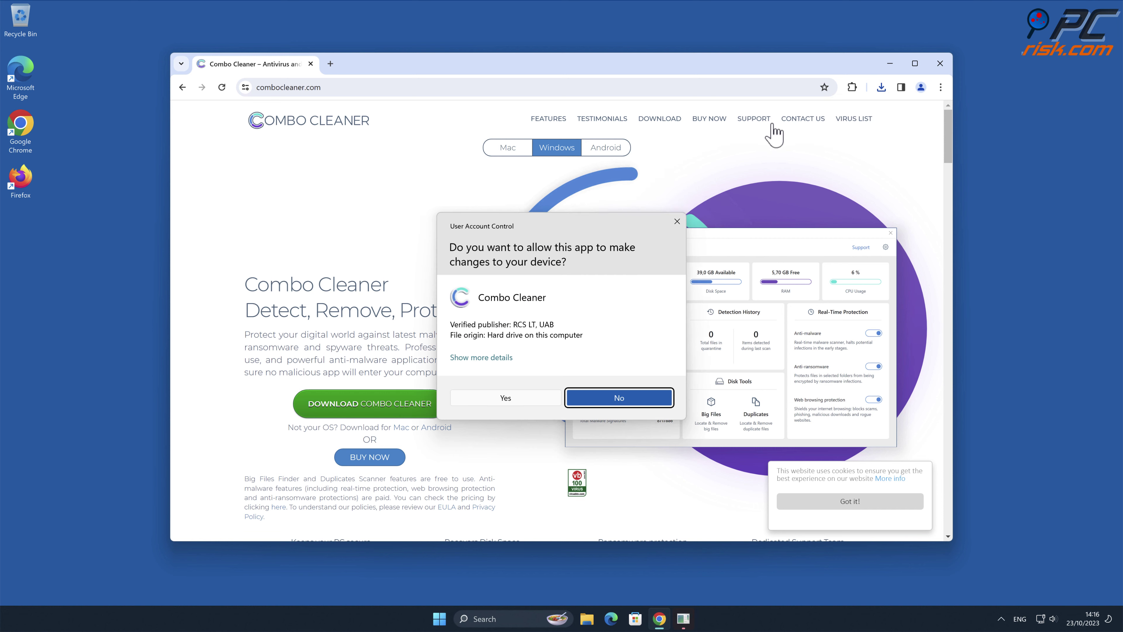
pyautogui.click(512, 403)
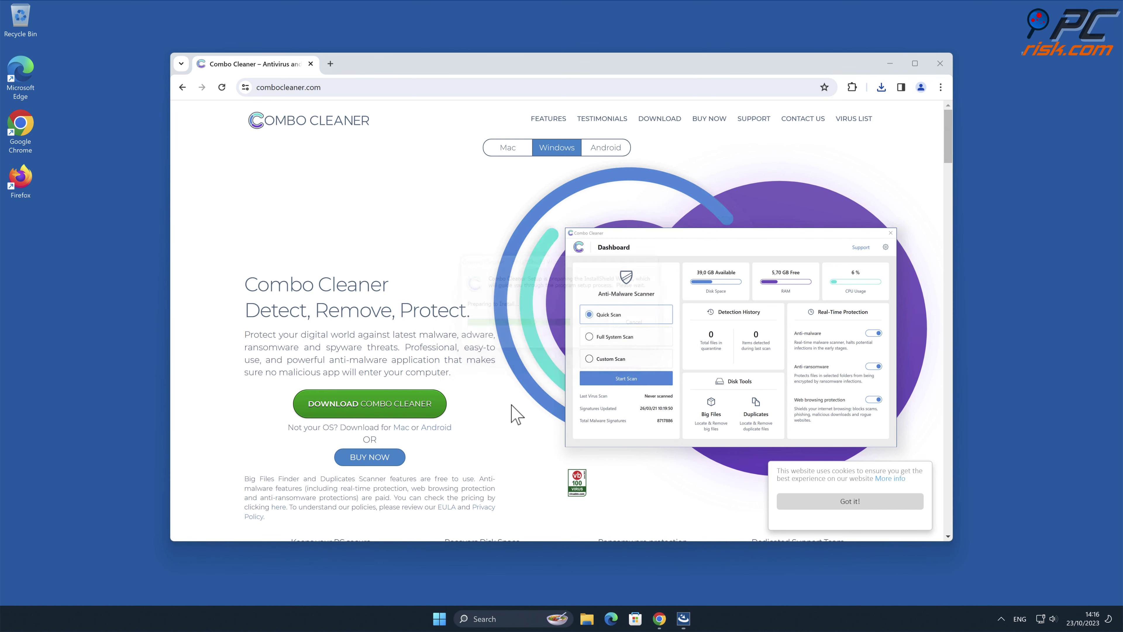
pyautogui.click(626, 439)
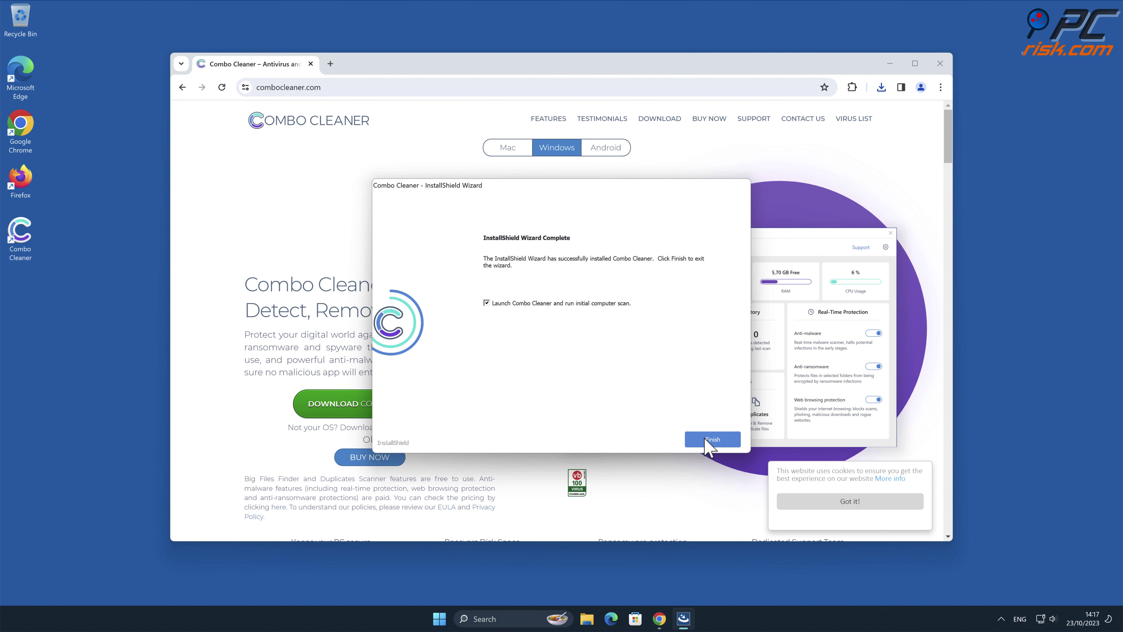
pyautogui.click(717, 439)
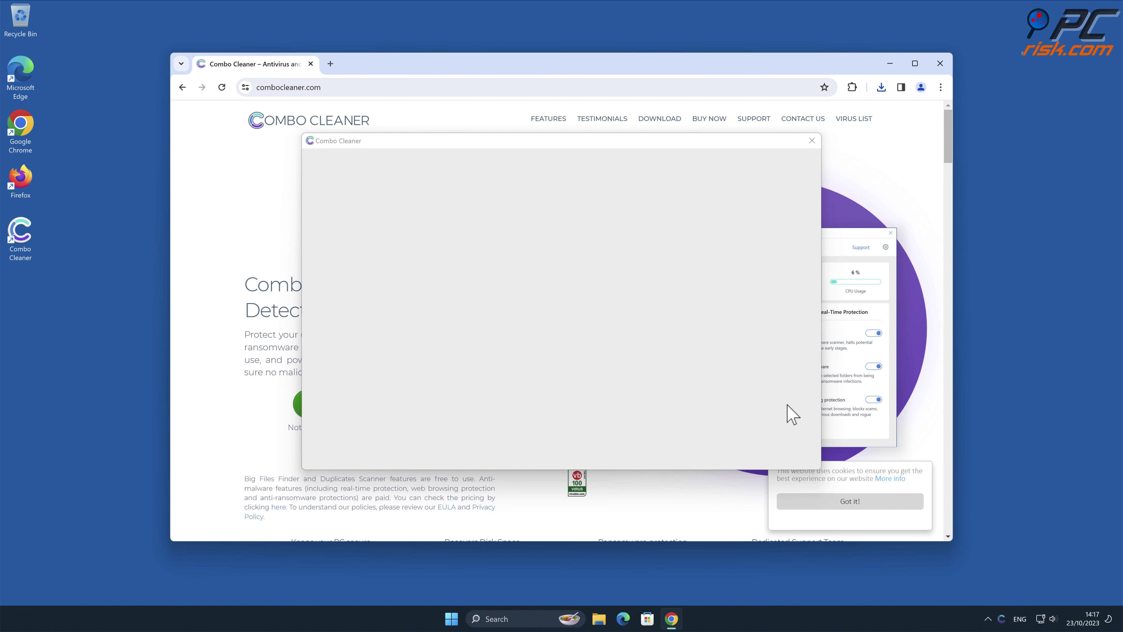
# Step: Close Chrome, activate Combo Cleaner's full version, and quarantine the Errors Notify Unwanted Extension
pyautogui.click(940, 63)
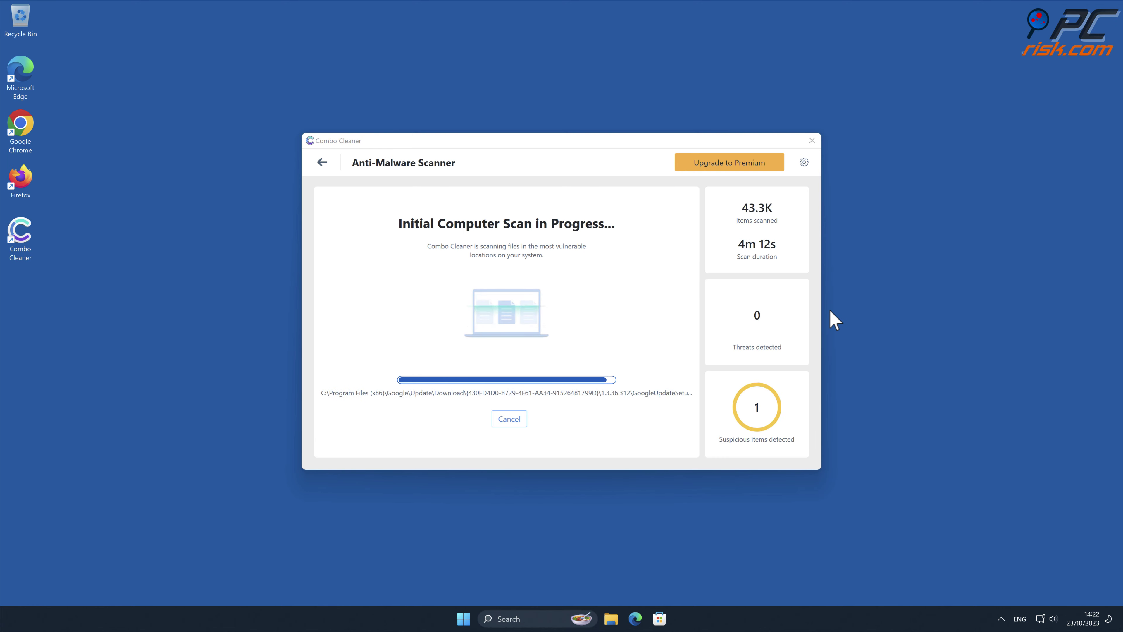
pyautogui.click(790, 442)
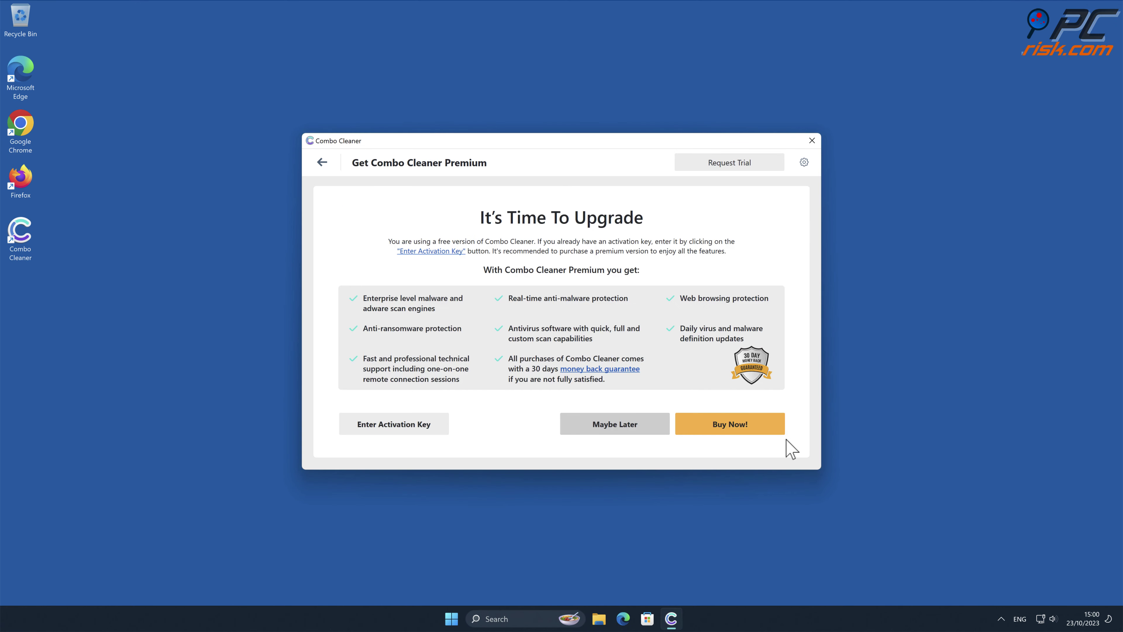
pyautogui.click(433, 424)
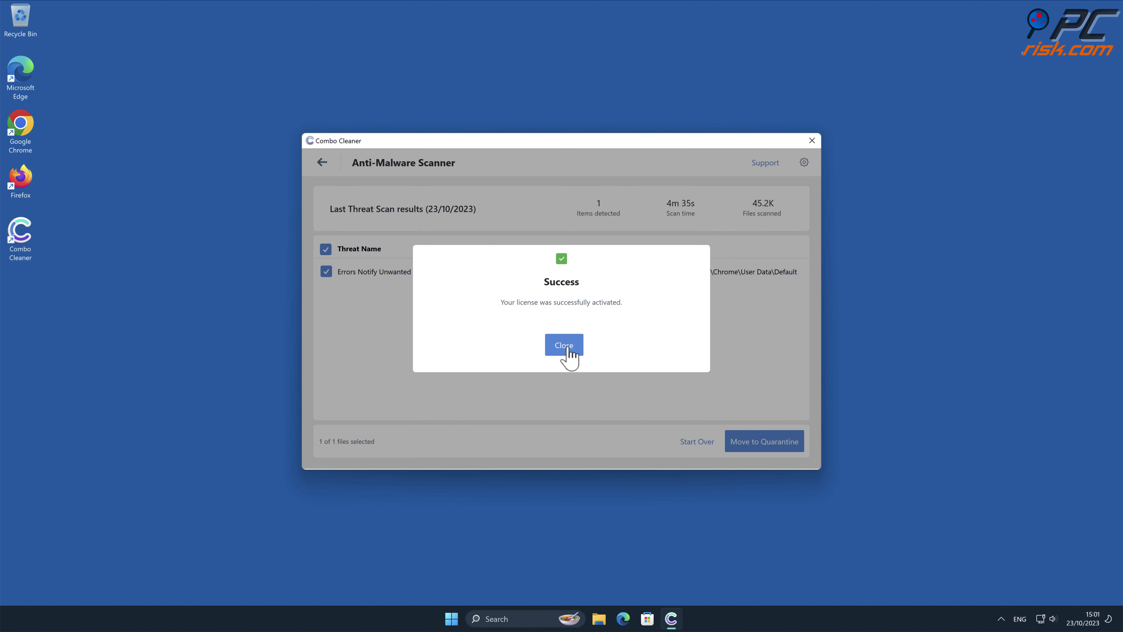
pyautogui.click(568, 348)
pyautogui.click(787, 441)
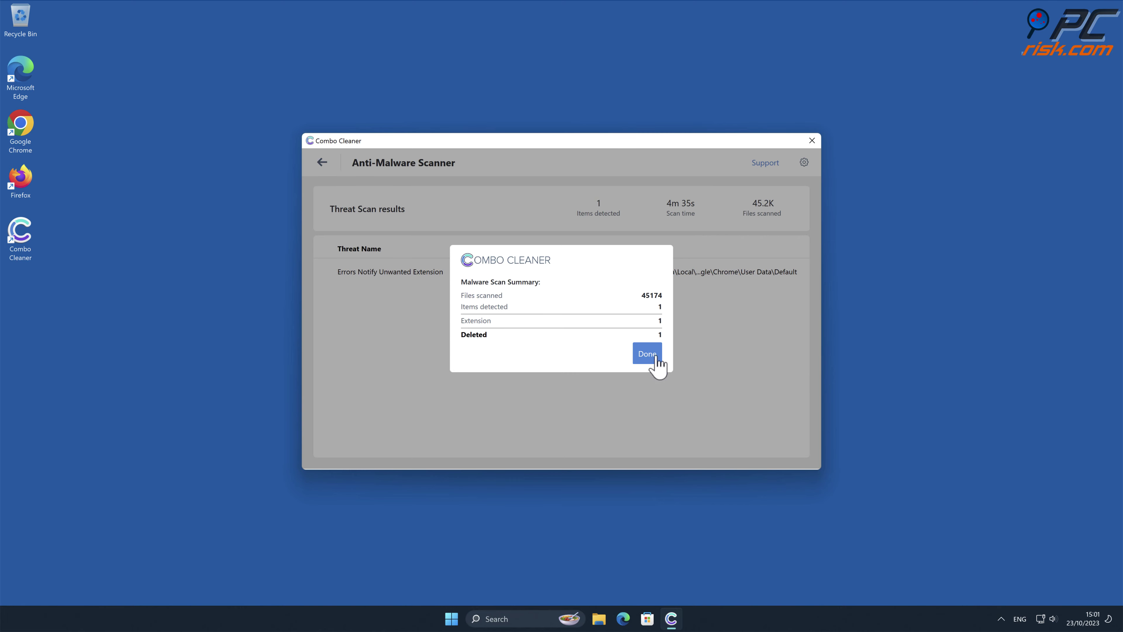
pyautogui.click(648, 355)
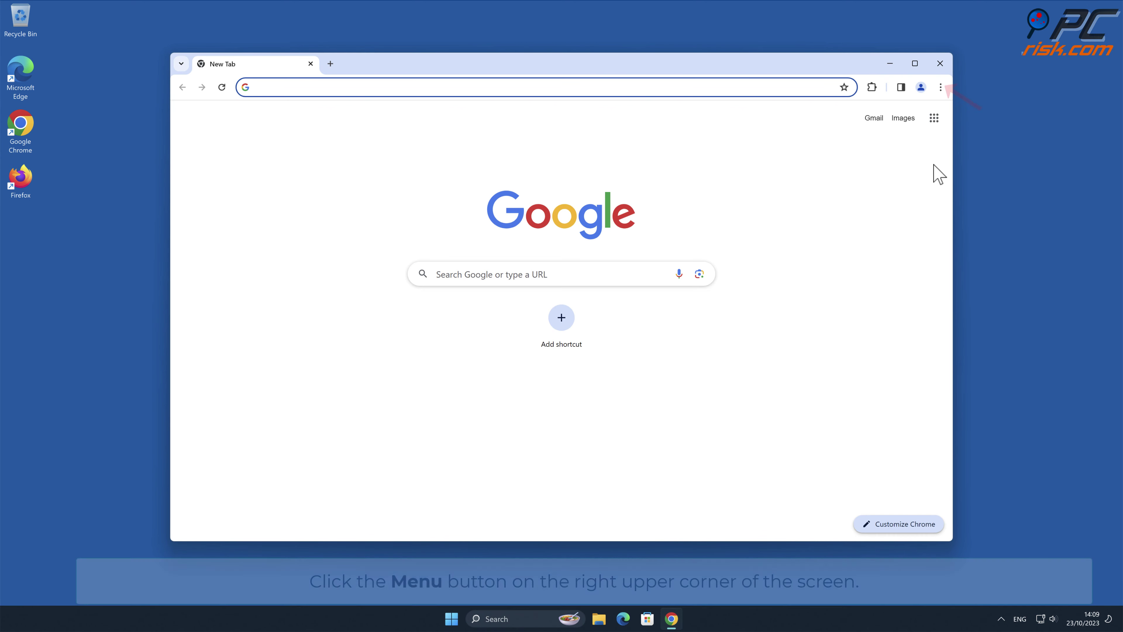
# Step: Remove Errors Notify from Chrome's Manage Extensions page, leaving no extensions listed
pyautogui.click(1037, 181)
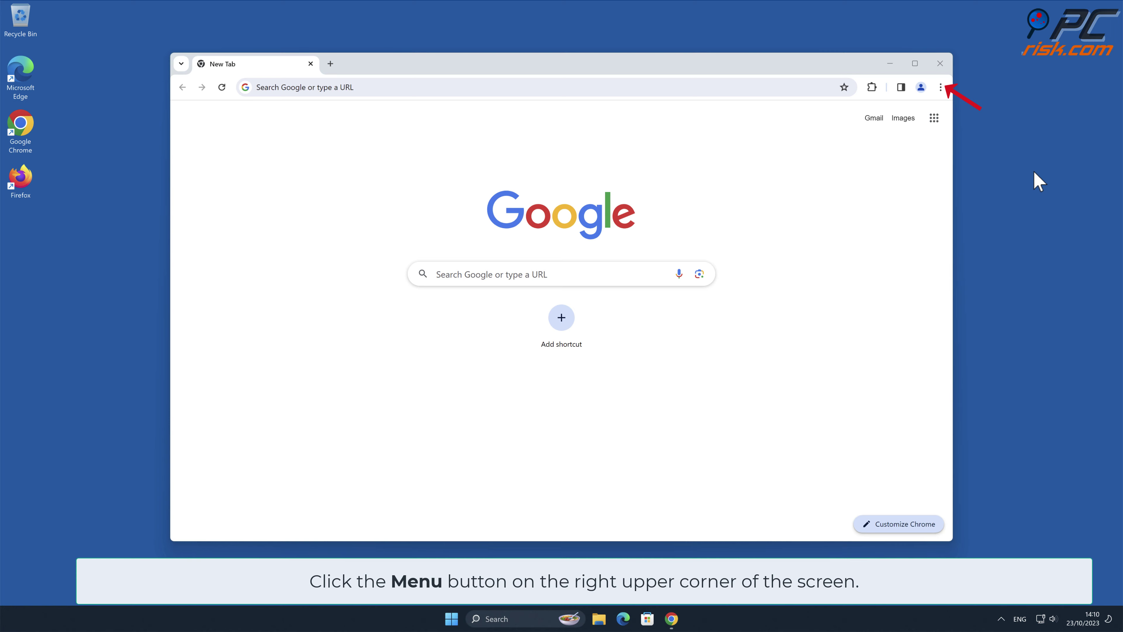
pyautogui.click(940, 87)
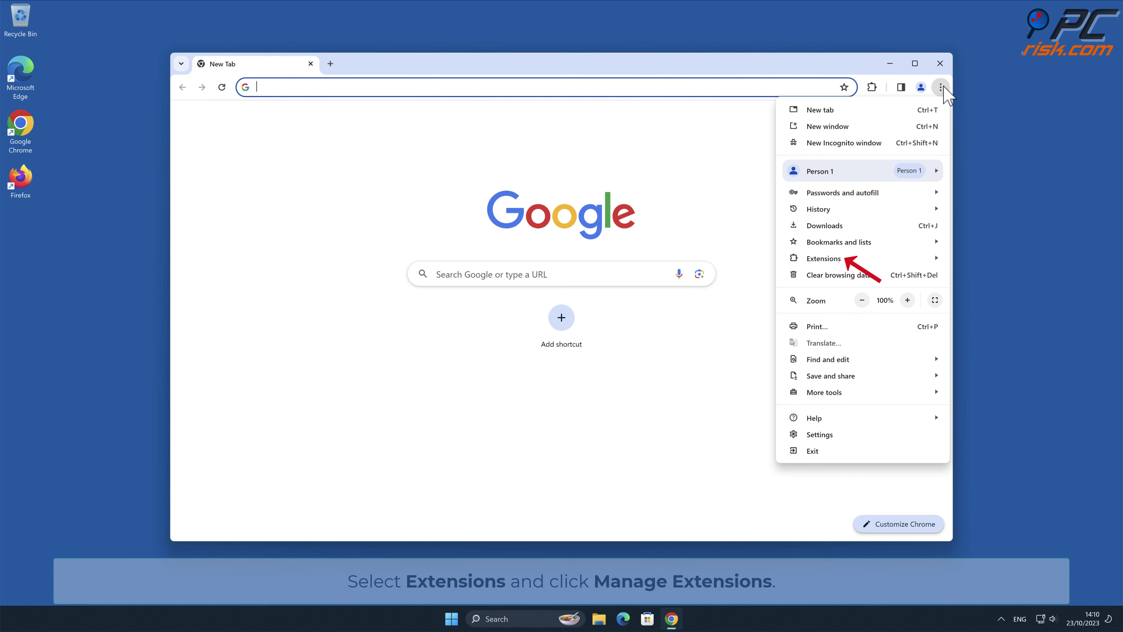
pyautogui.moveTo(878, 261)
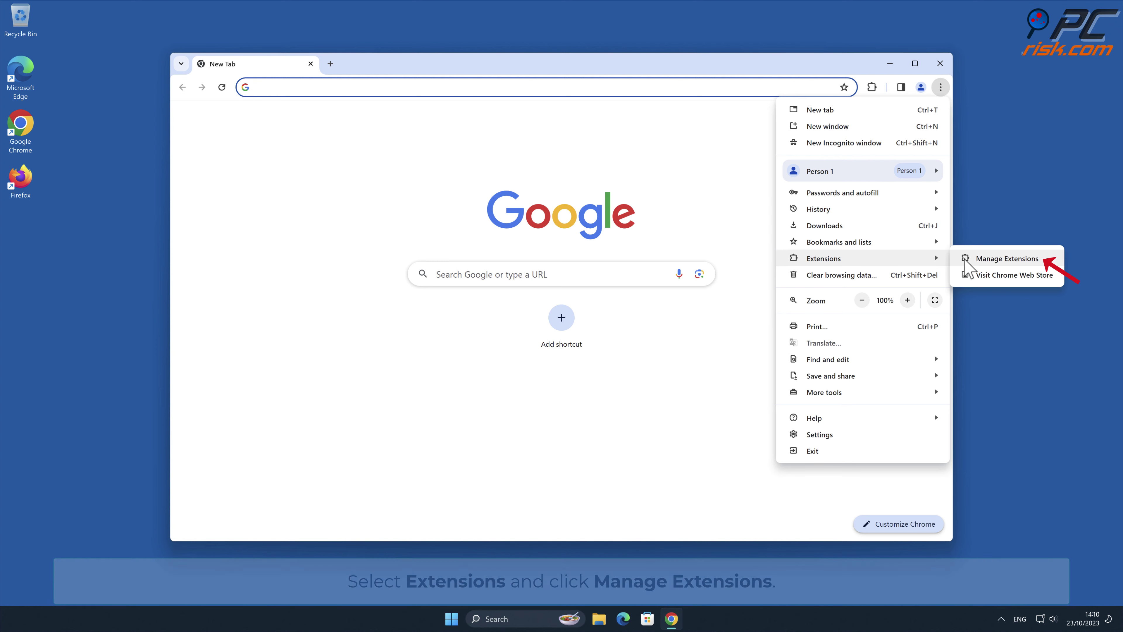
pyautogui.click(997, 260)
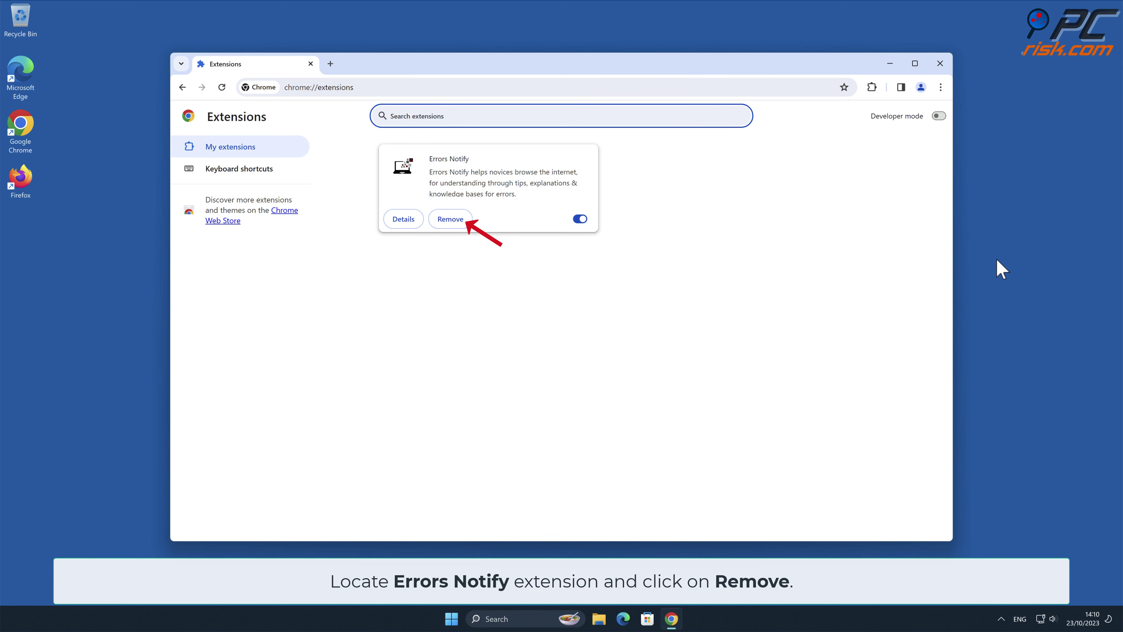
pyautogui.click(460, 219)
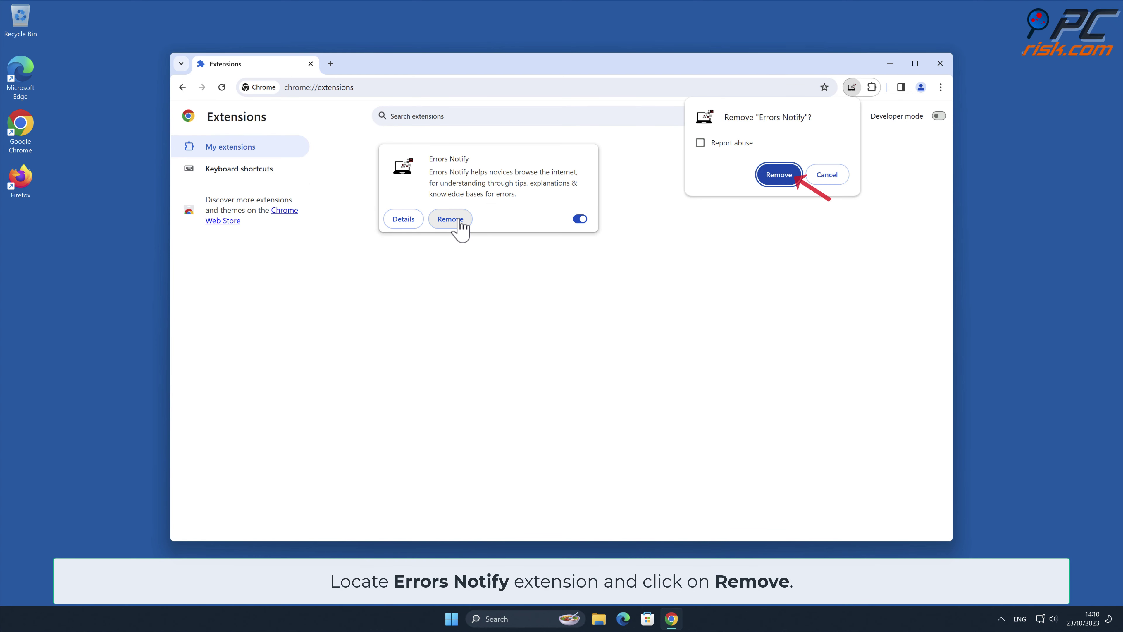
pyautogui.click(776, 179)
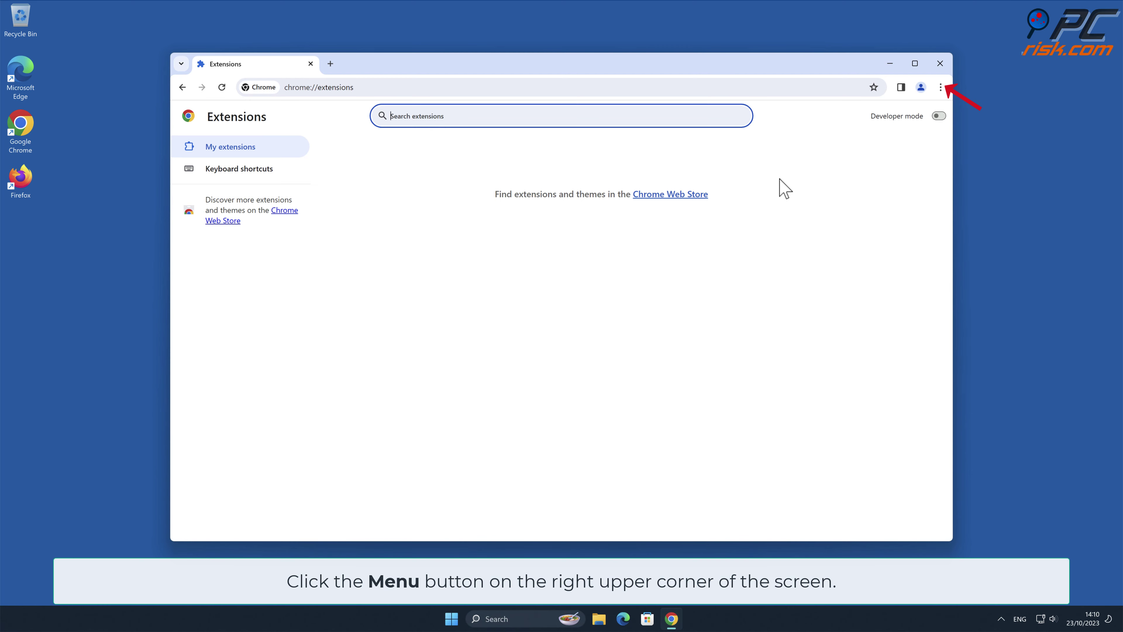
pyautogui.click(937, 88)
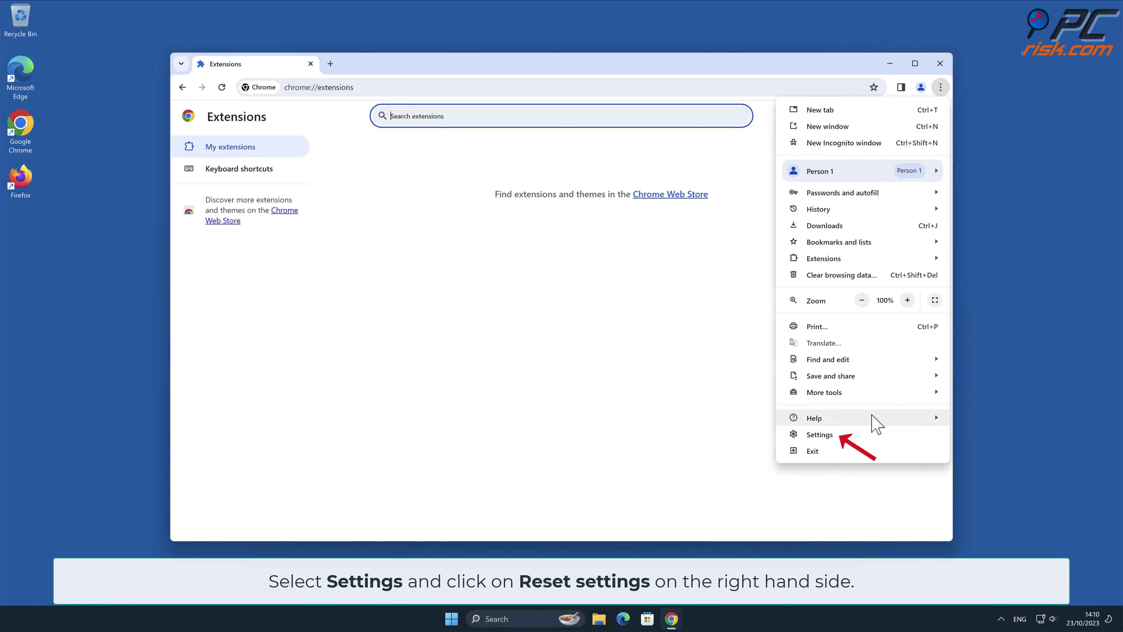
# Step: Reset Chrome's settings to their original defaults and close the browser
pyautogui.click(883, 434)
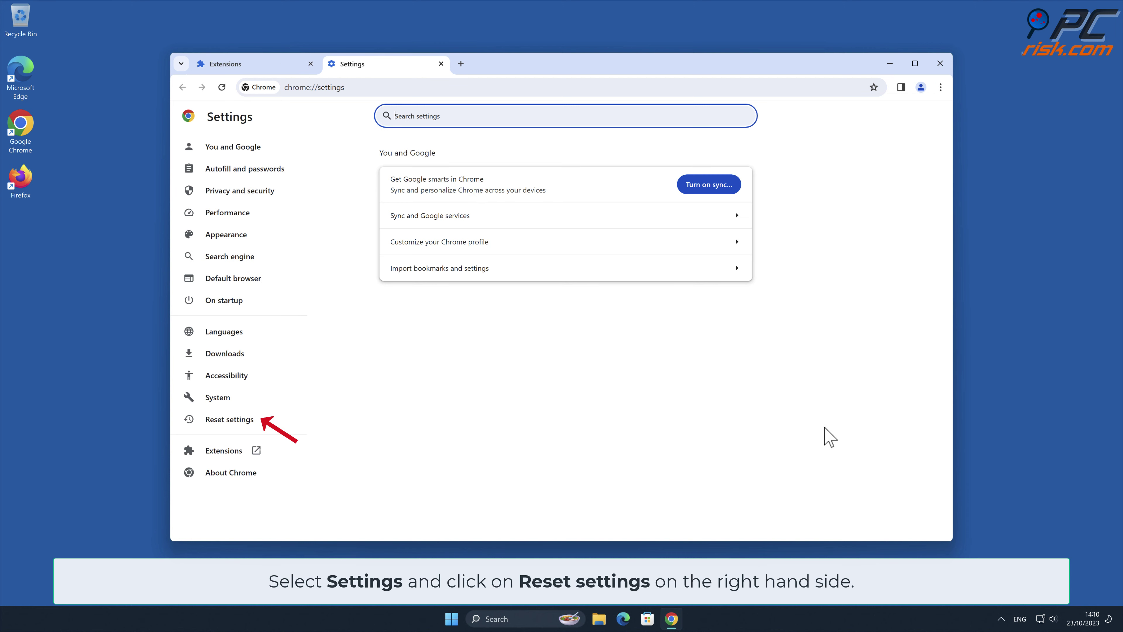
pyautogui.click(261, 419)
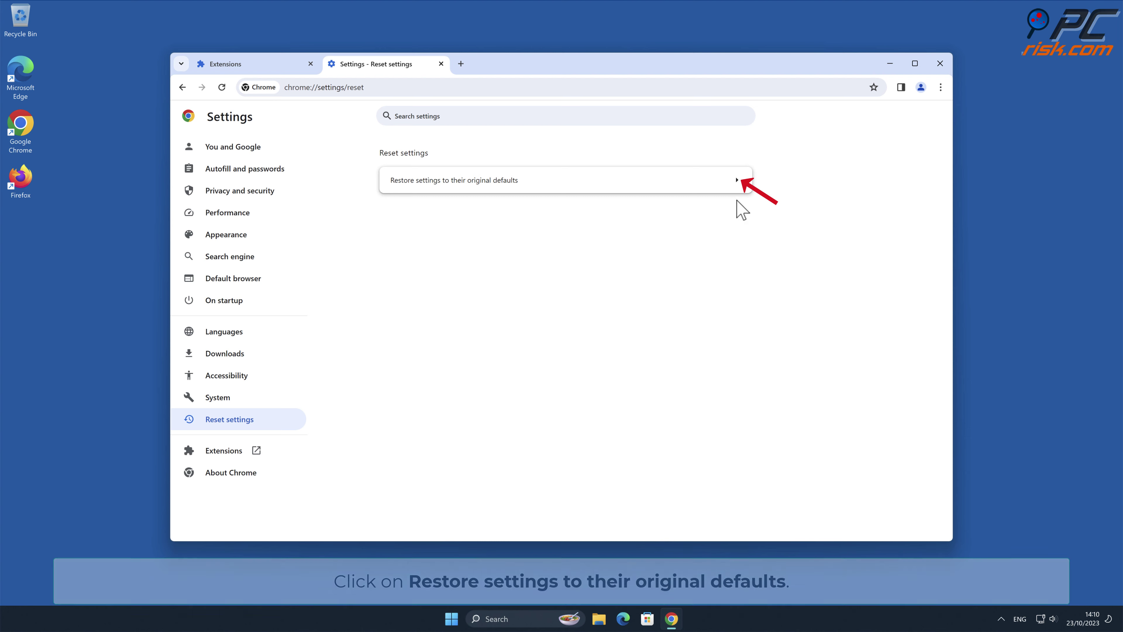
pyautogui.click(739, 184)
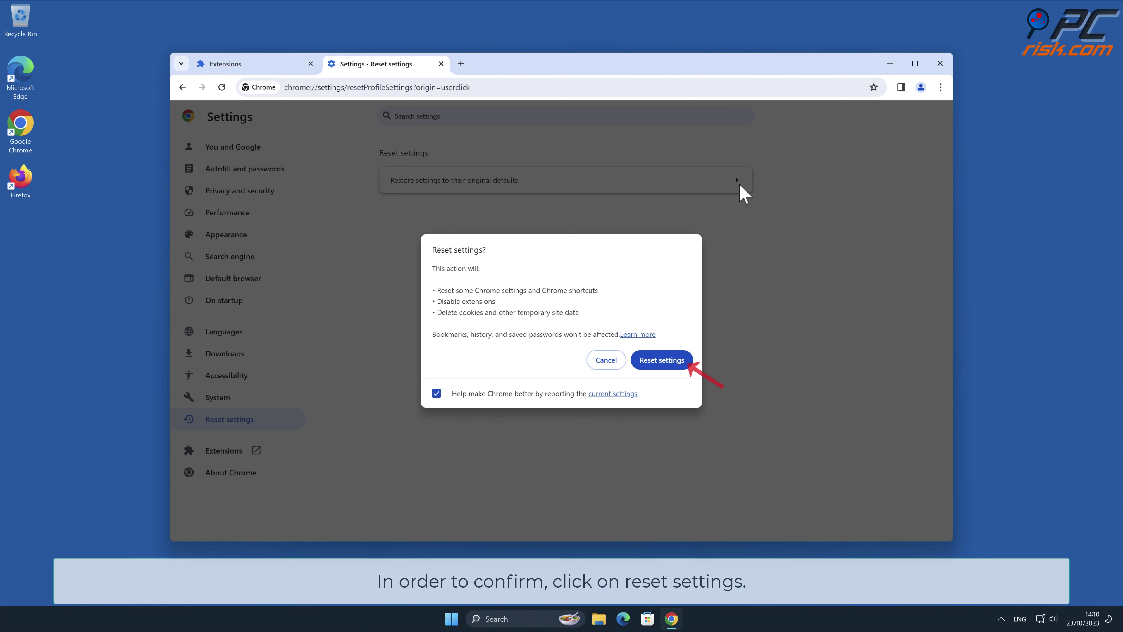
pyautogui.click(684, 364)
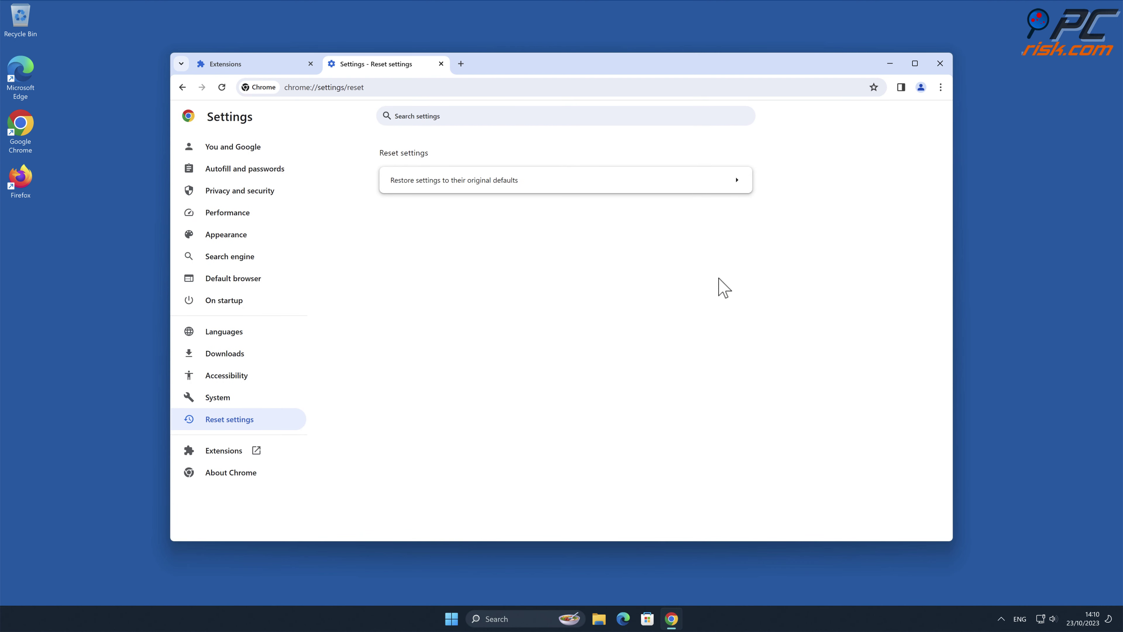
pyautogui.click(937, 65)
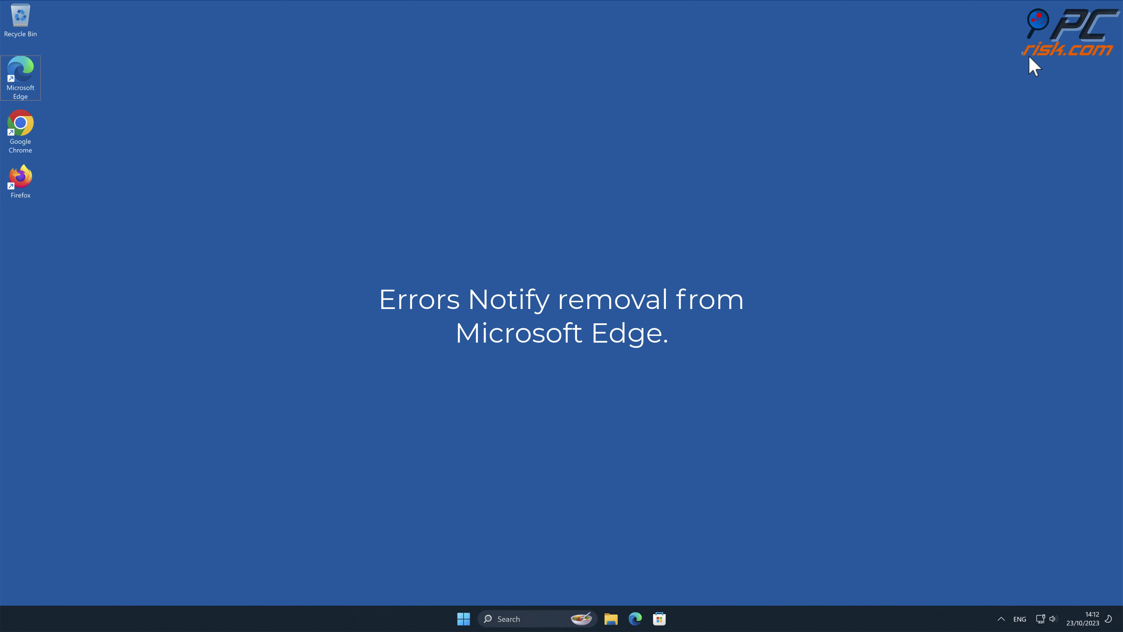
# Step: Launch Edge and remove Errors Notify via Manage extensions, leaving no extensions installed
pyautogui.doubleClick(27, 76)
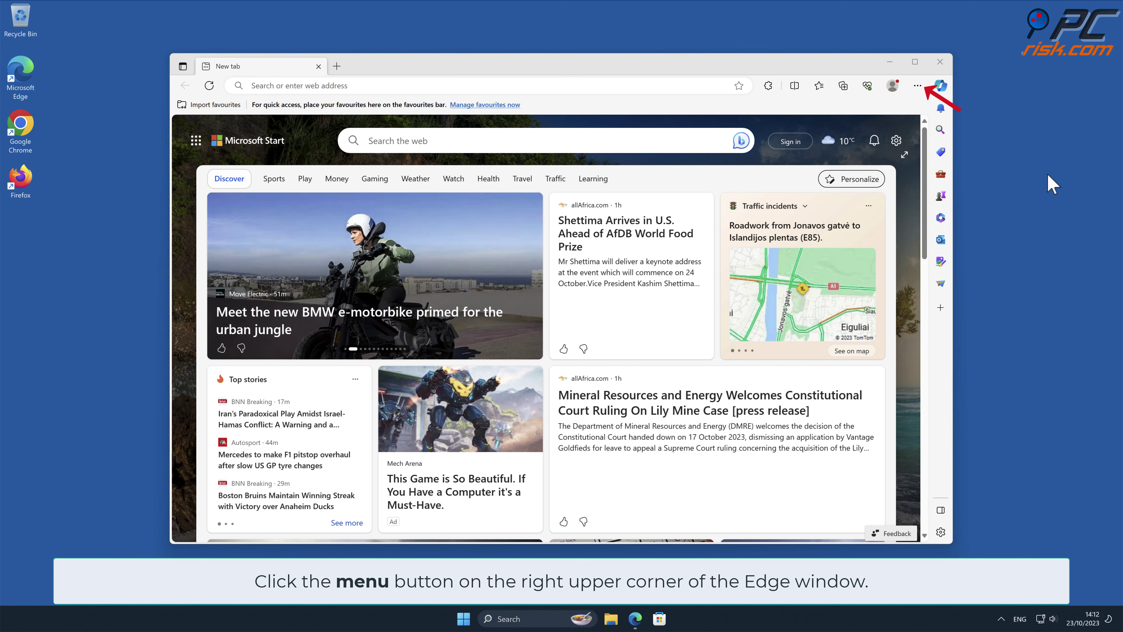
pyautogui.click(918, 86)
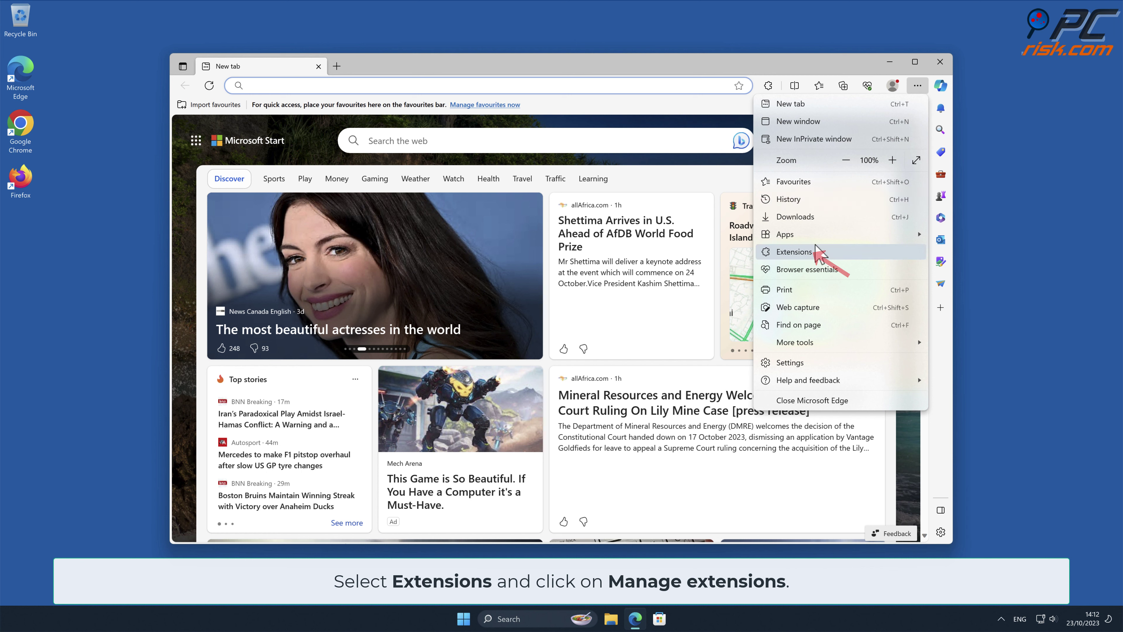
pyautogui.click(814, 253)
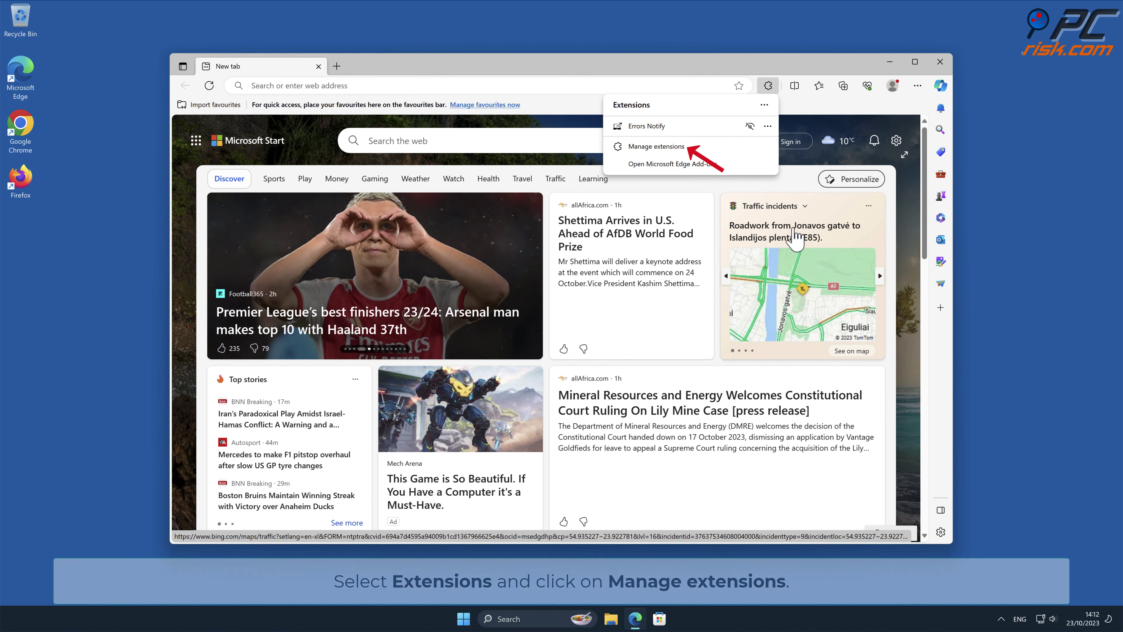
pyautogui.click(676, 146)
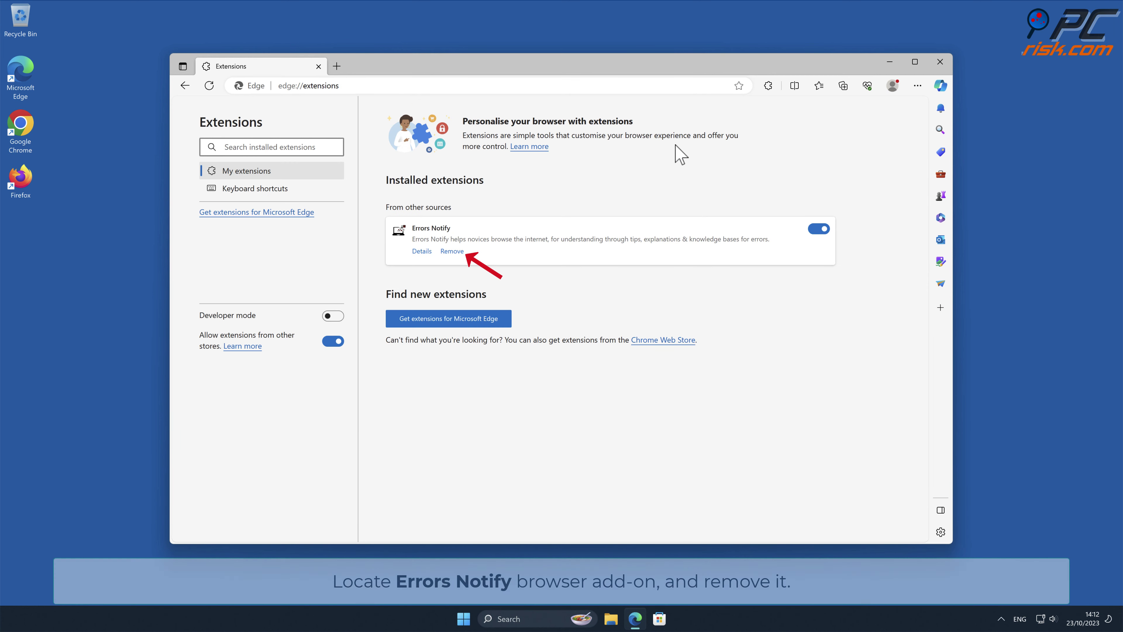
pyautogui.click(451, 251)
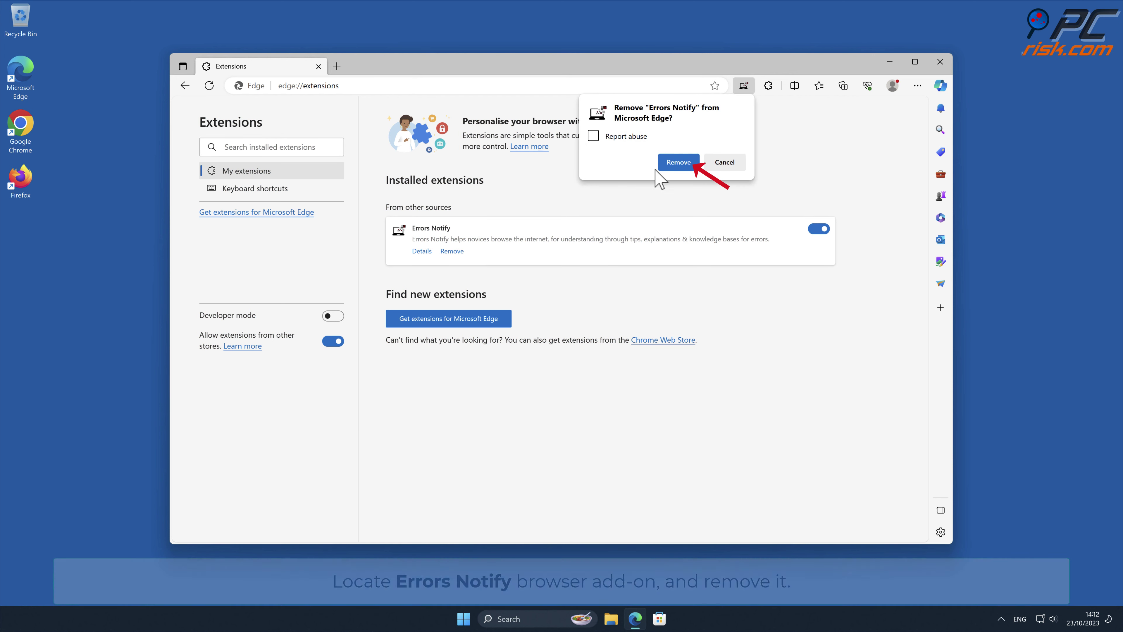
pyautogui.click(688, 166)
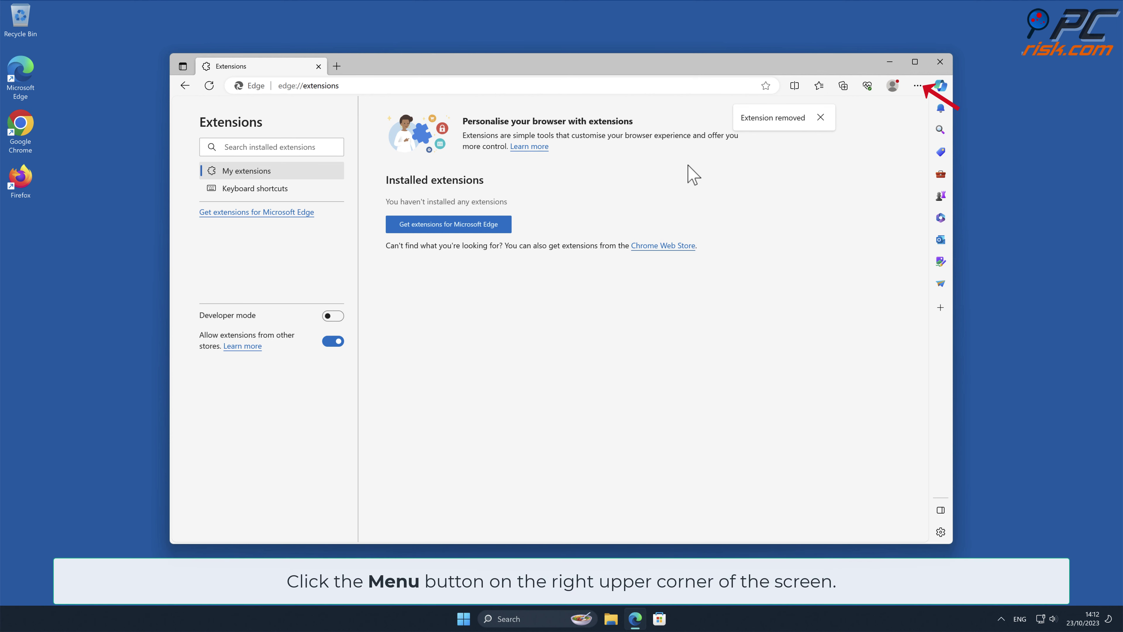
# Step: Reset Microsoft Edge's settings to their default values from the Reset settings section, then close Edge
pyautogui.click(917, 86)
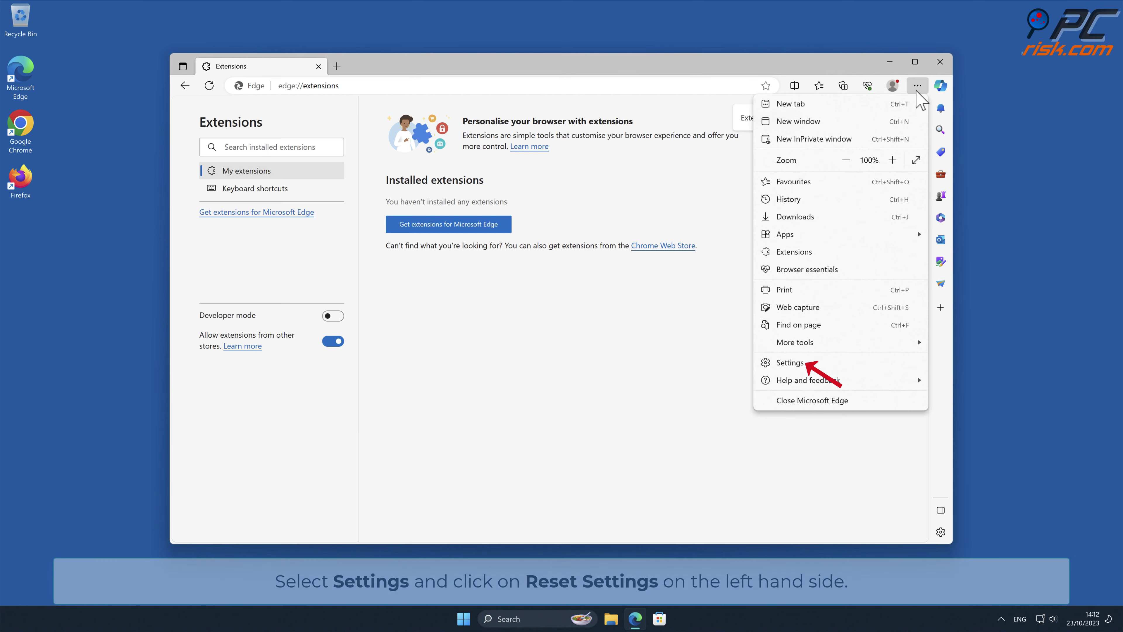
pyautogui.click(841, 362)
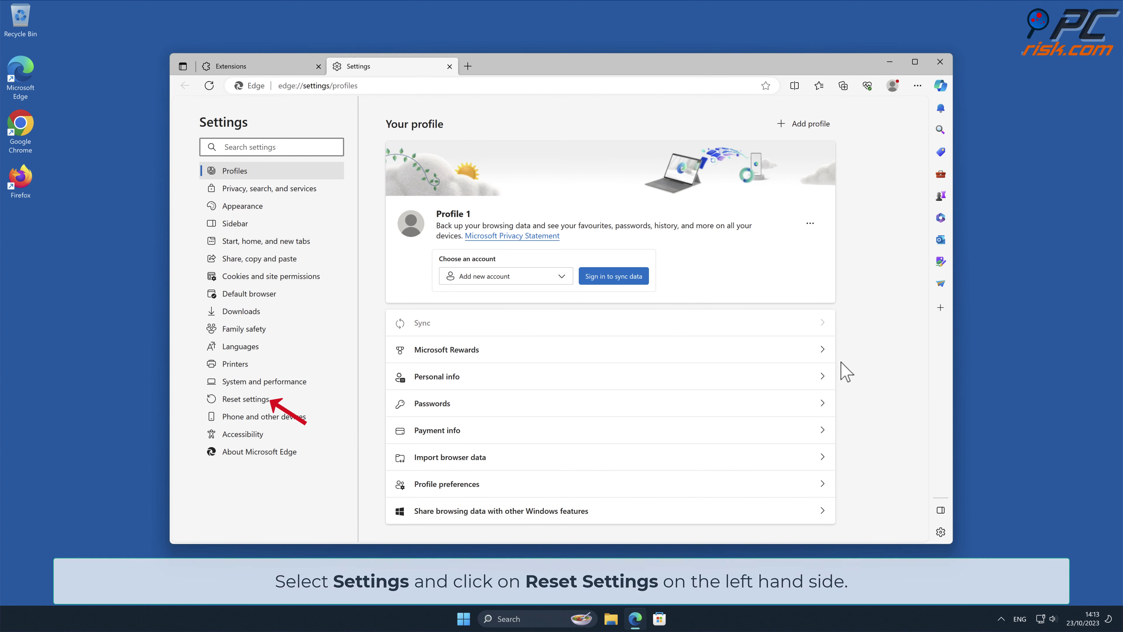
pyautogui.click(280, 401)
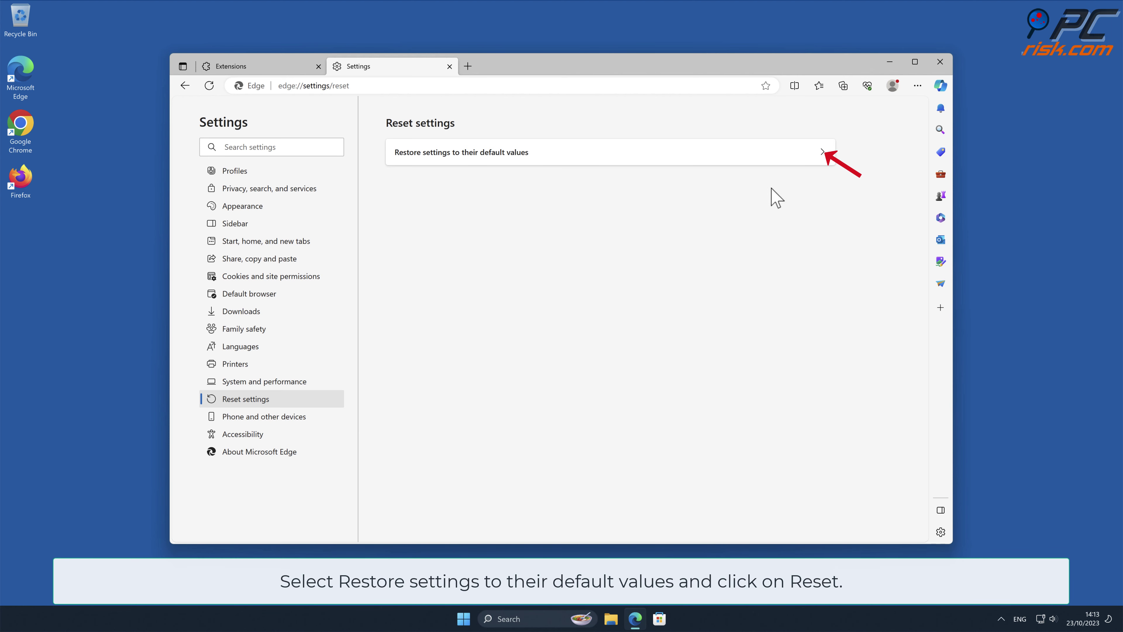
pyautogui.click(823, 151)
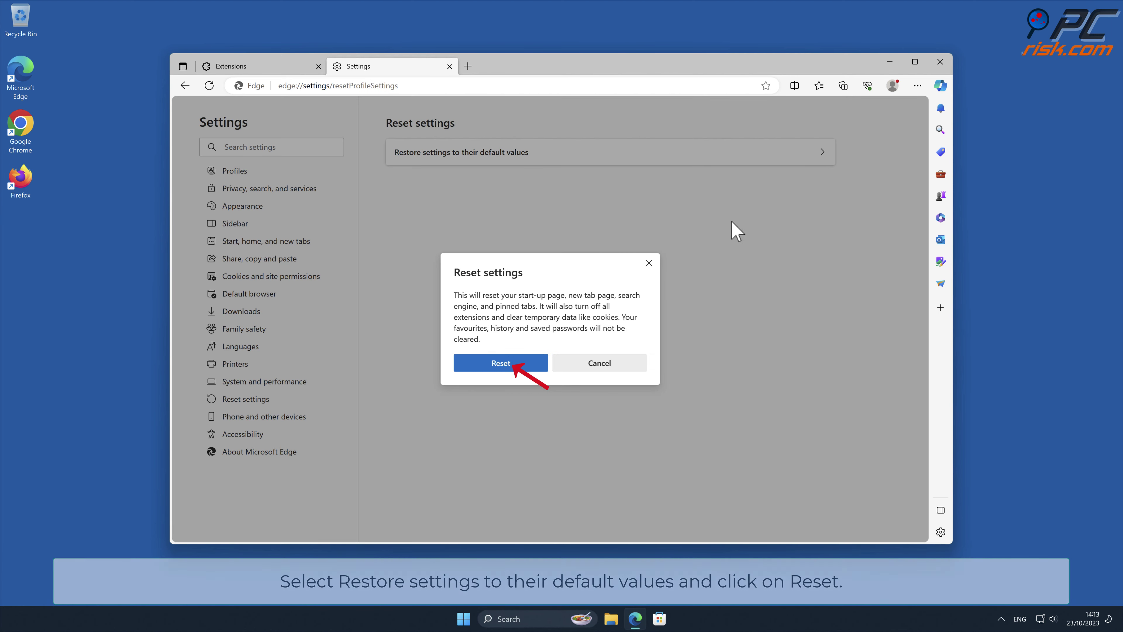
pyautogui.click(513, 367)
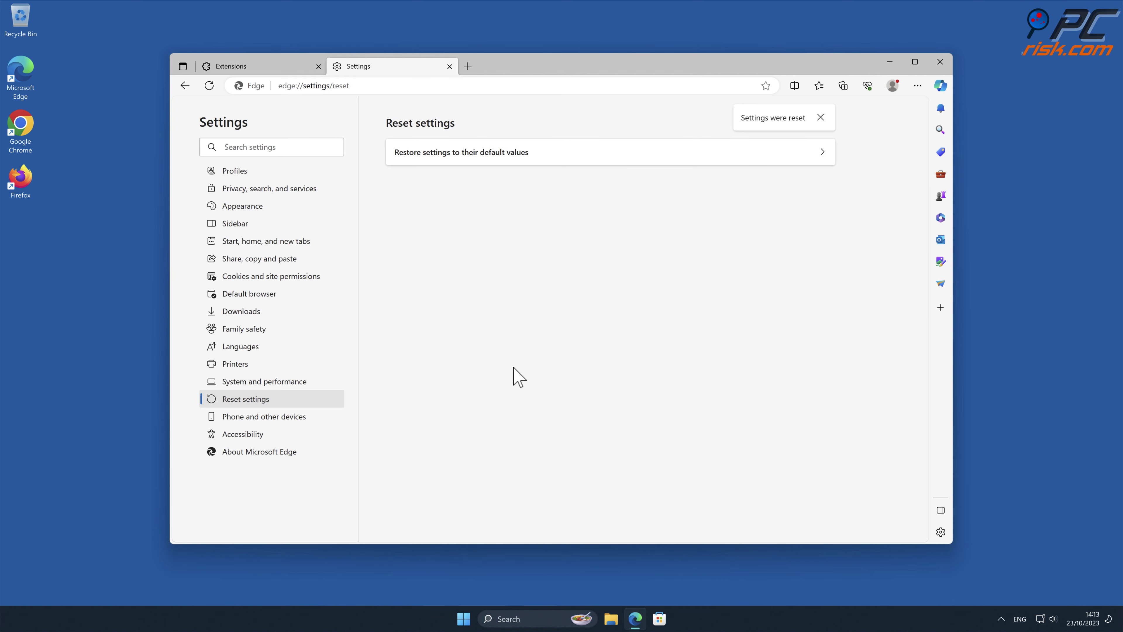
pyautogui.click(939, 62)
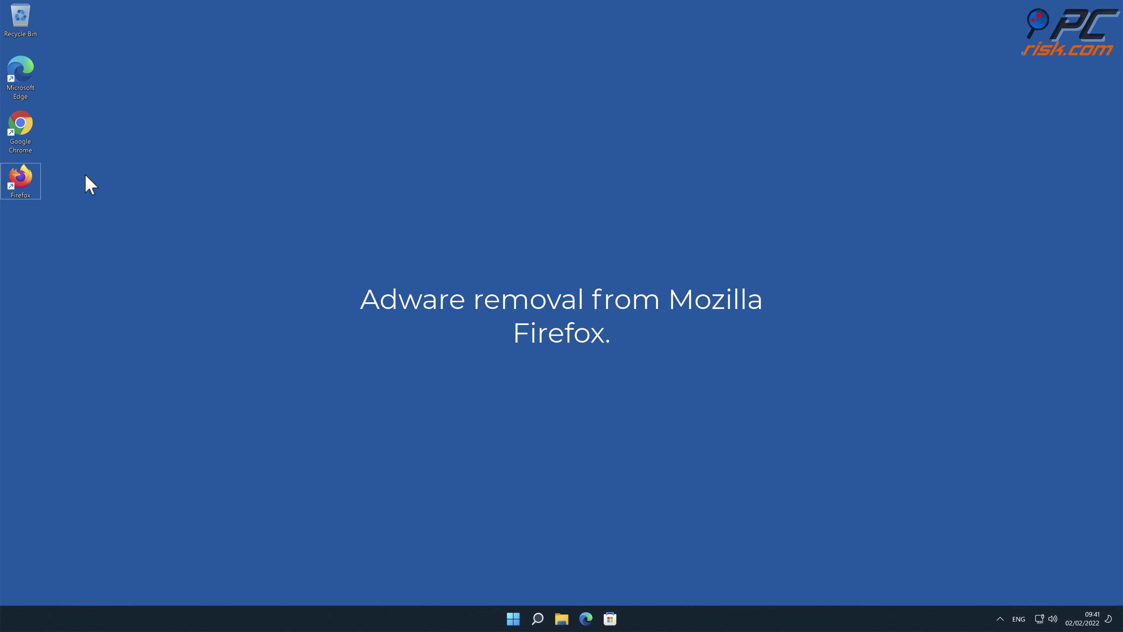
# Step: Launch Mozilla Firefox and show the Extensions list in Add-ons and themes
pyautogui.doubleClick(21, 178)
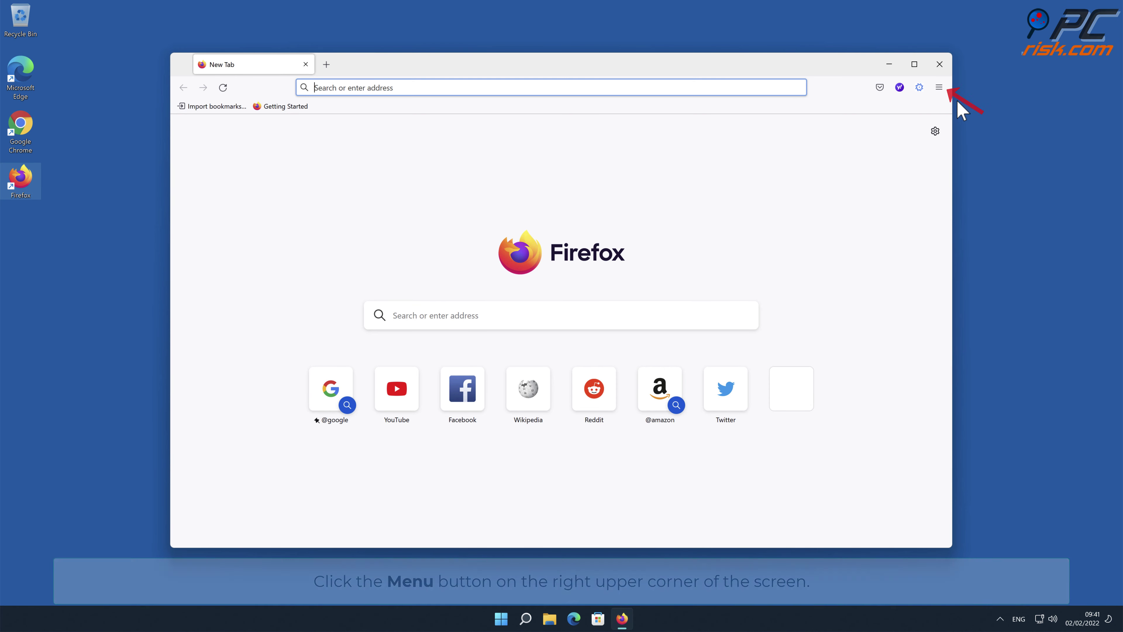
pyautogui.click(938, 87)
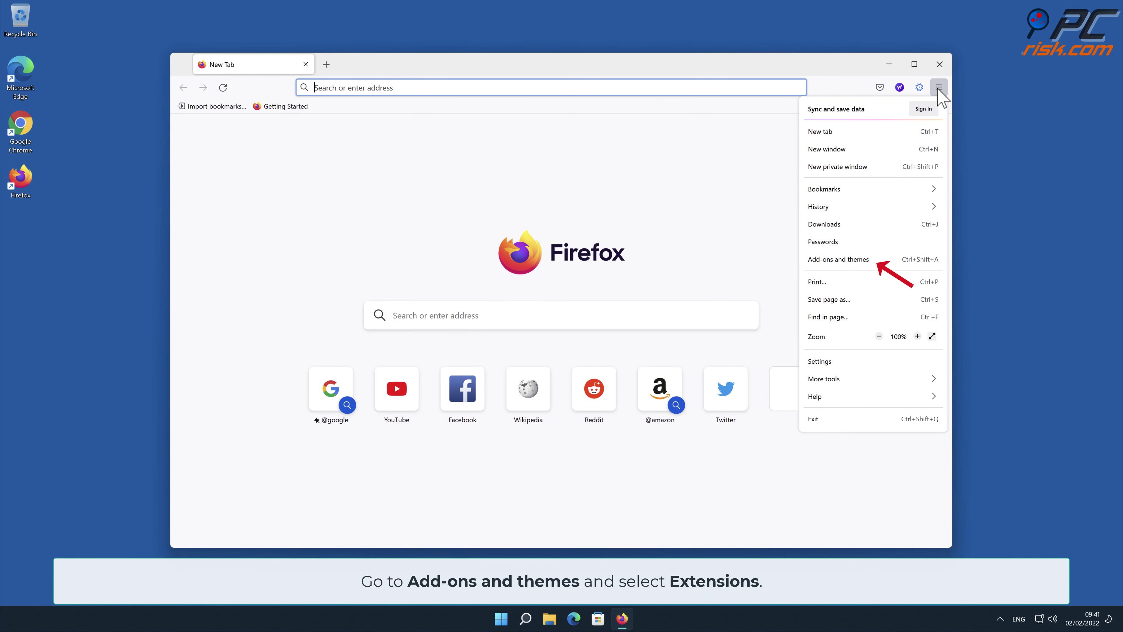
pyautogui.click(907, 259)
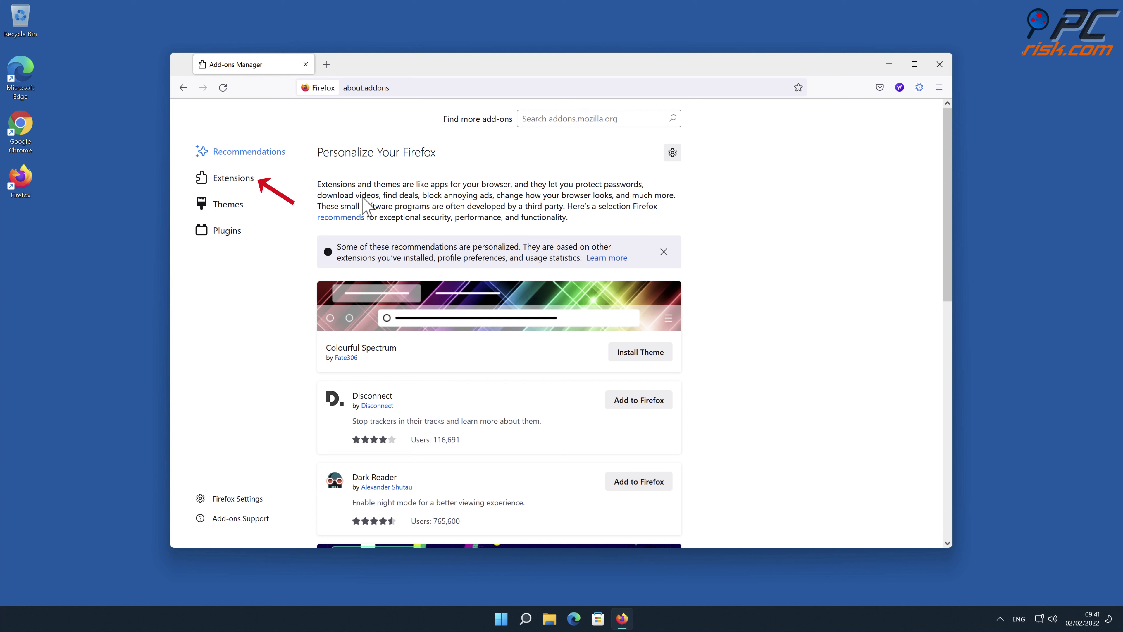
pyautogui.click(250, 177)
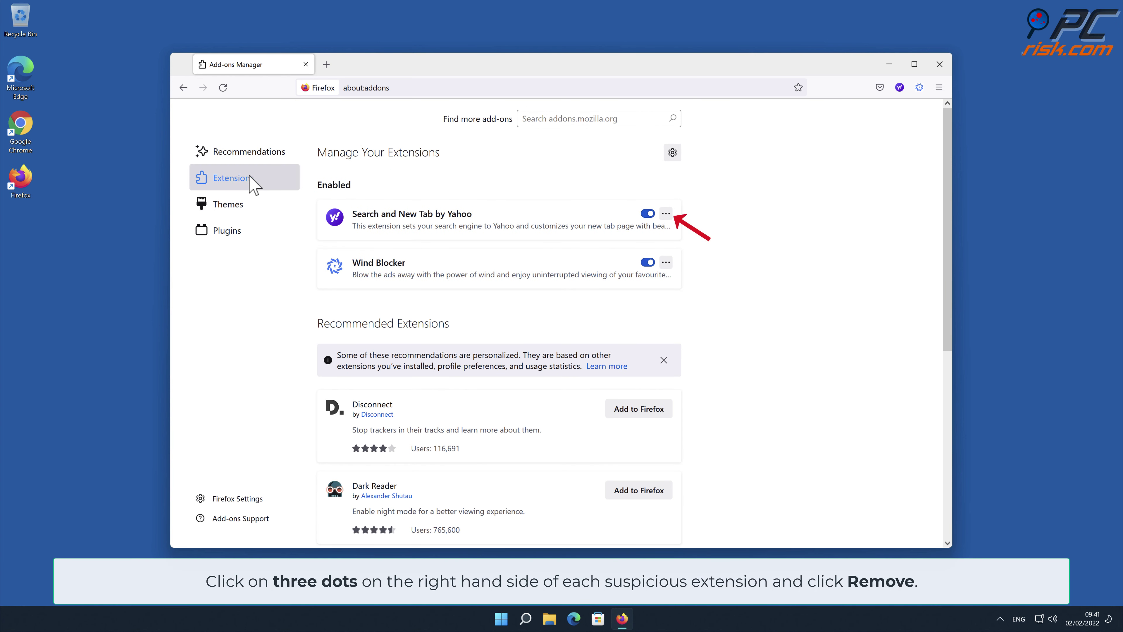
# Step: Remove the Search and New Tab by Yahoo extension
pyautogui.click(666, 214)
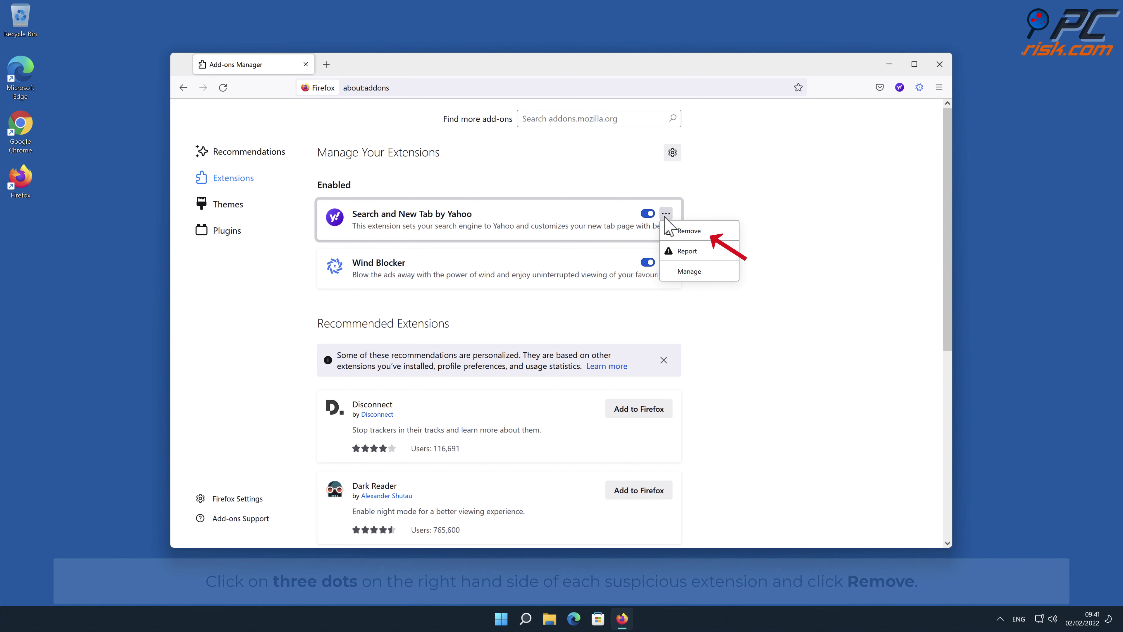
pyautogui.click(698, 230)
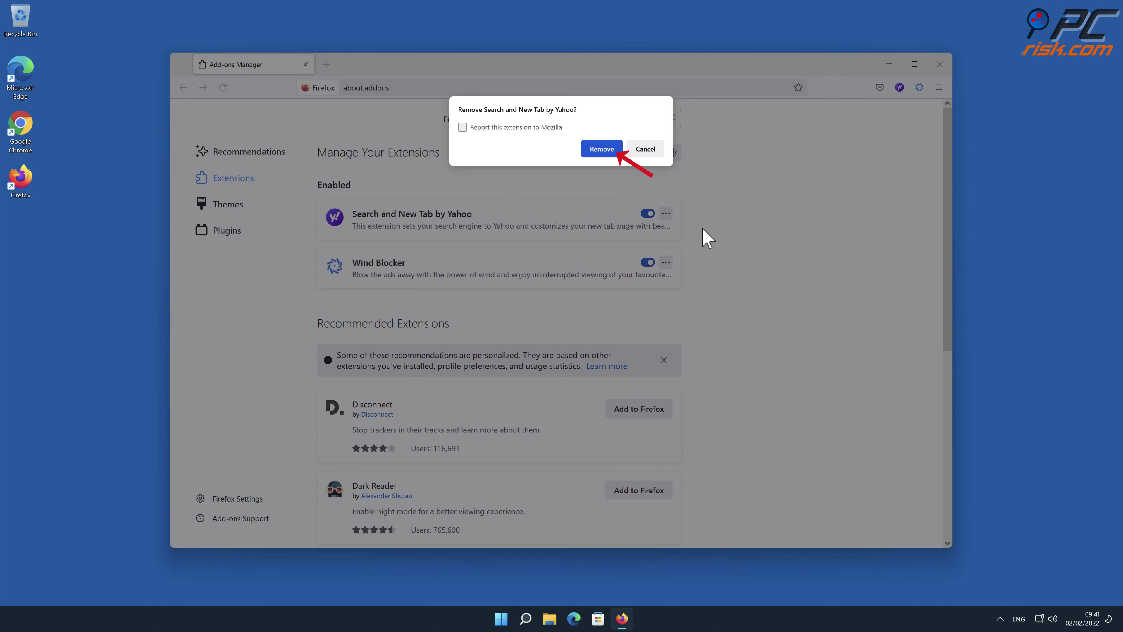
pyautogui.click(607, 151)
# Step: Remove the Wind Blocker extension
pyautogui.click(666, 246)
pyautogui.click(688, 264)
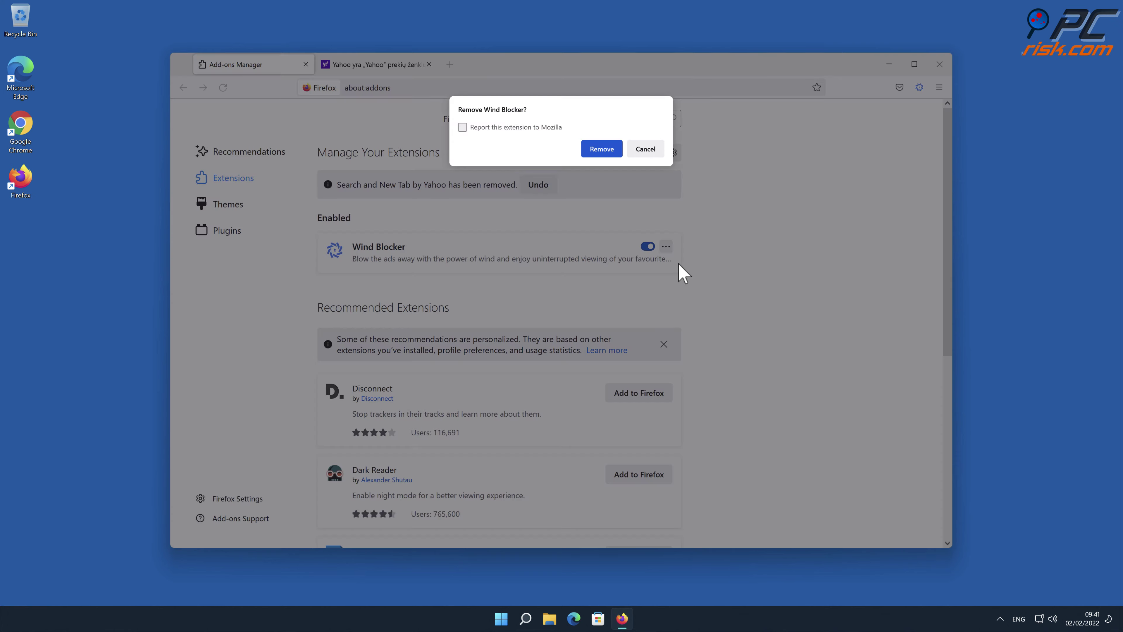
pyautogui.click(609, 151)
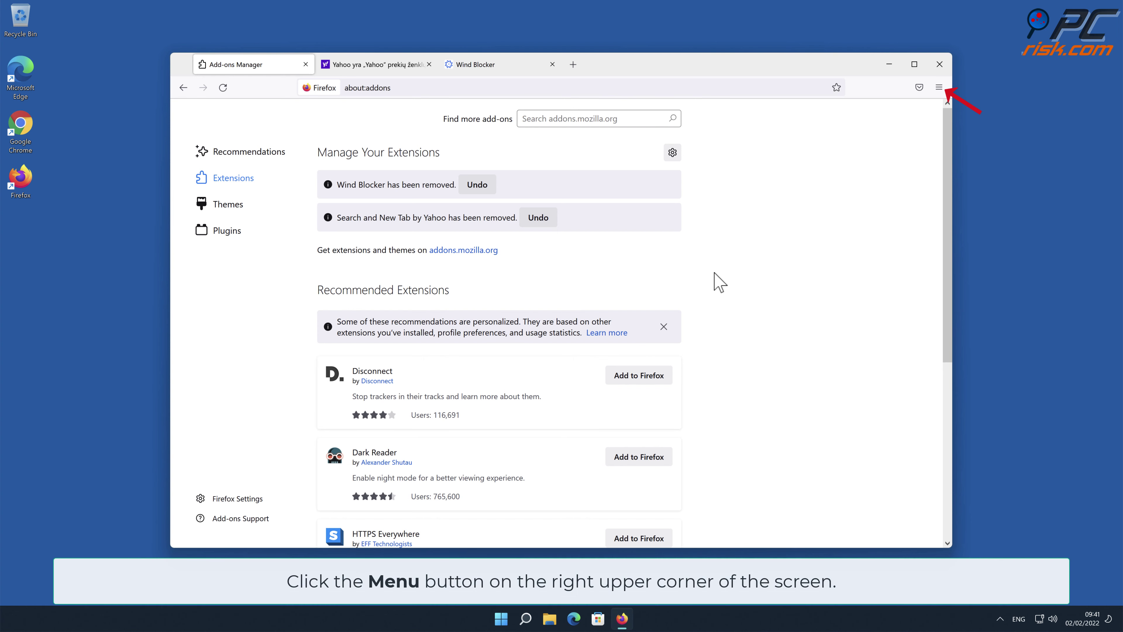
# Step: Open Firefox's Troubleshooting Information page from Help and choose Refresh Firefox
pyautogui.click(939, 87)
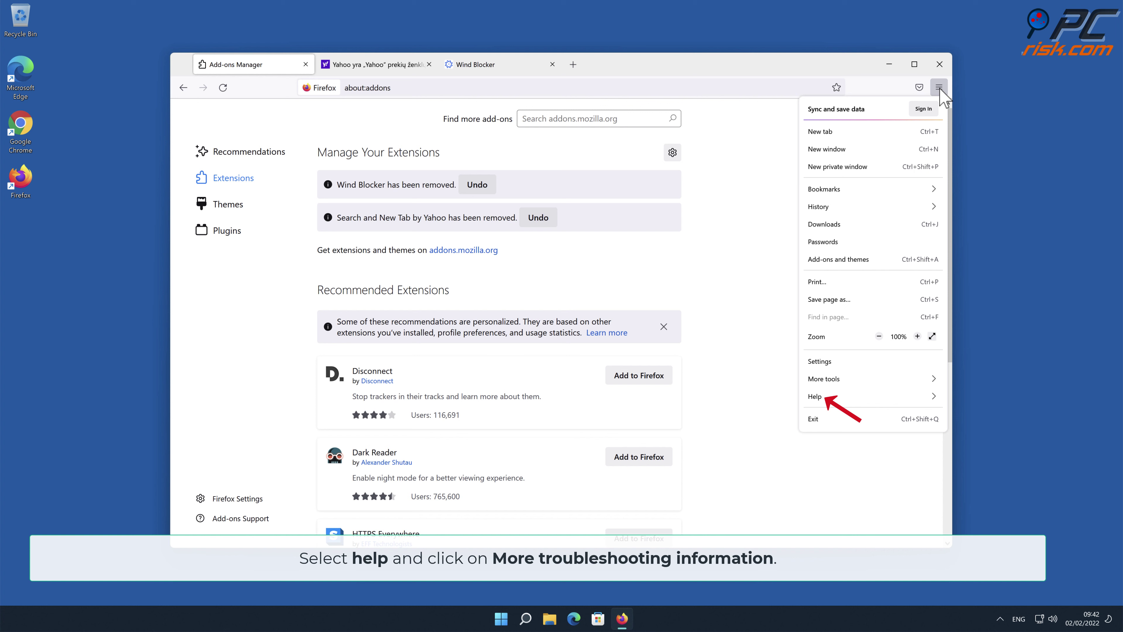
pyautogui.click(901, 396)
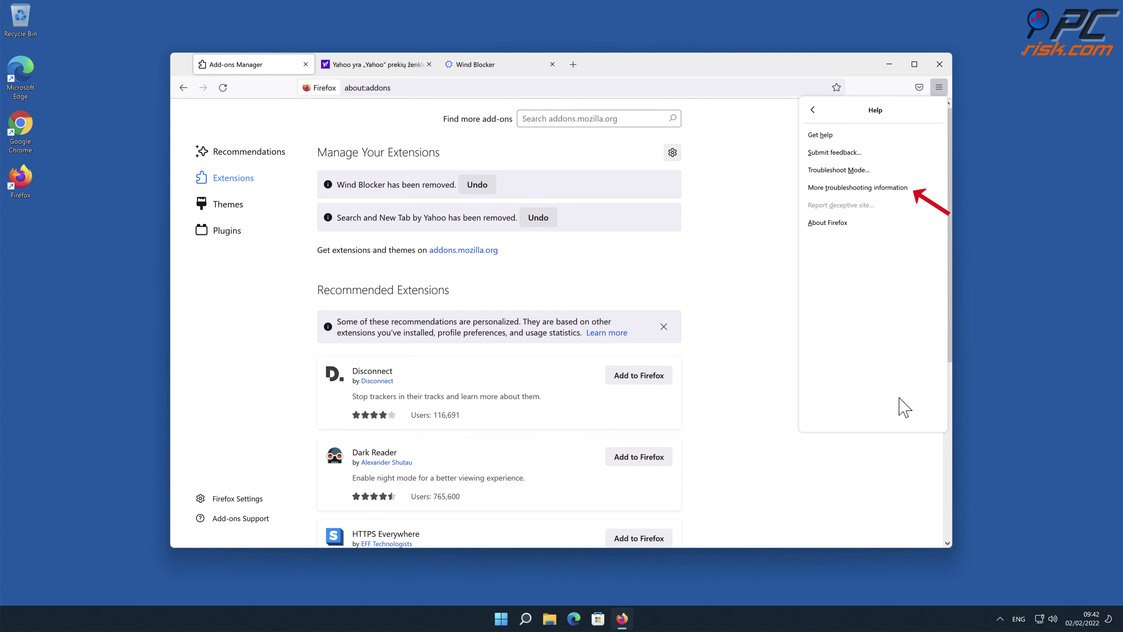
pyautogui.click(861, 195)
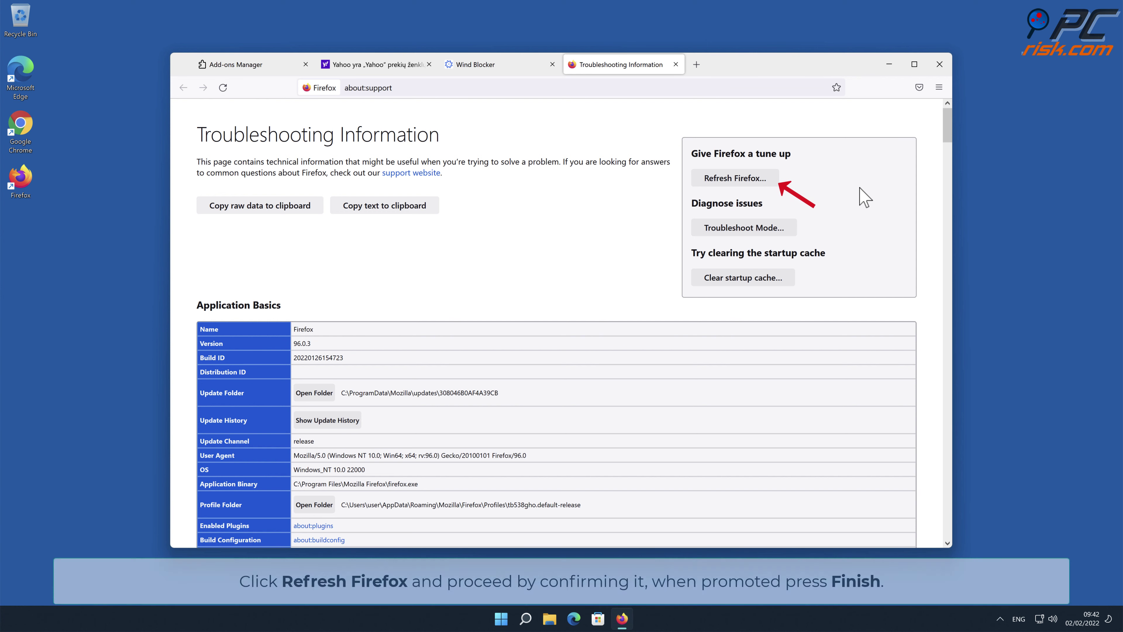
pyautogui.click(768, 182)
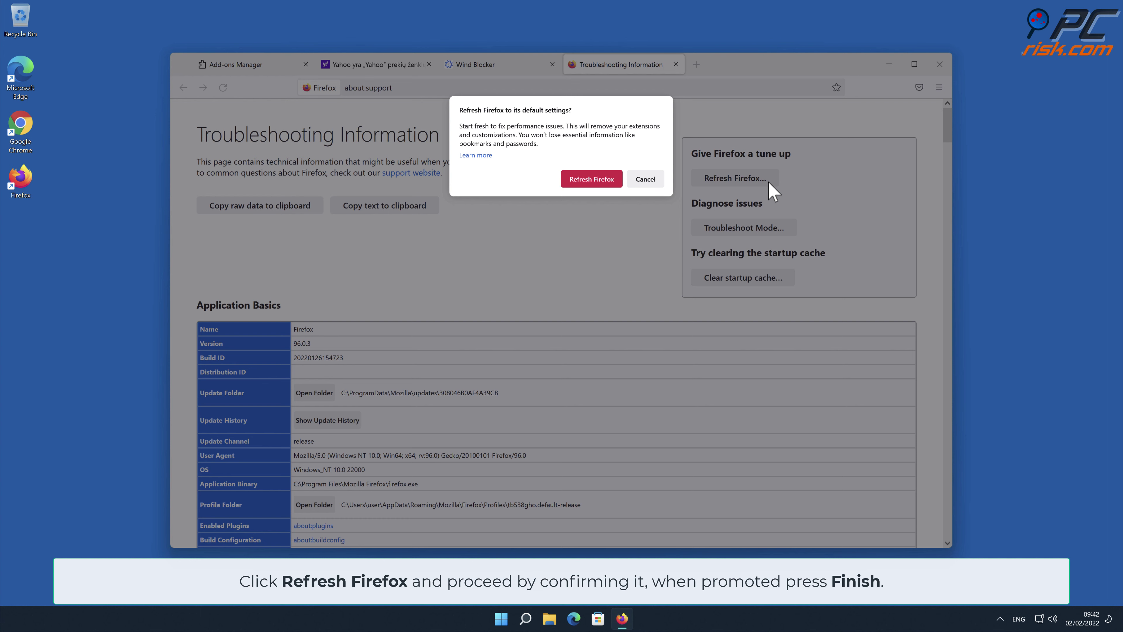